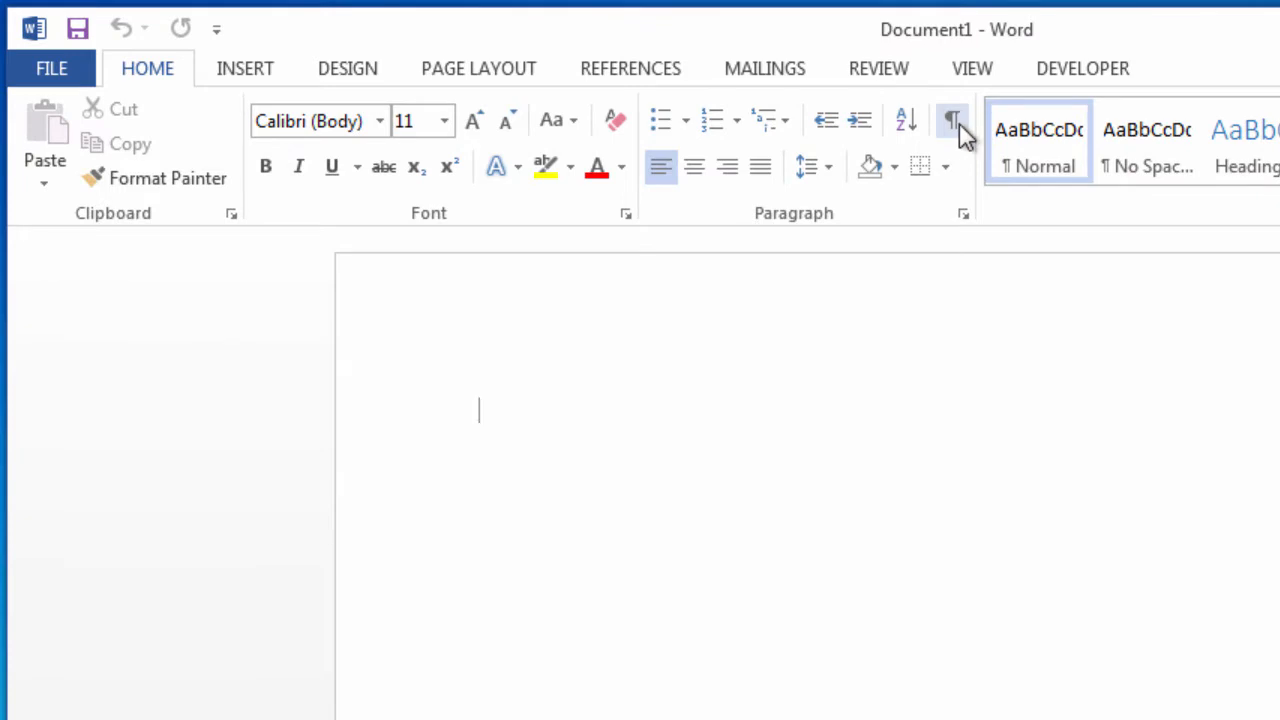
Show formatting marks and turn on the ruler.
left_click(951, 126)
left_click(981, 72)
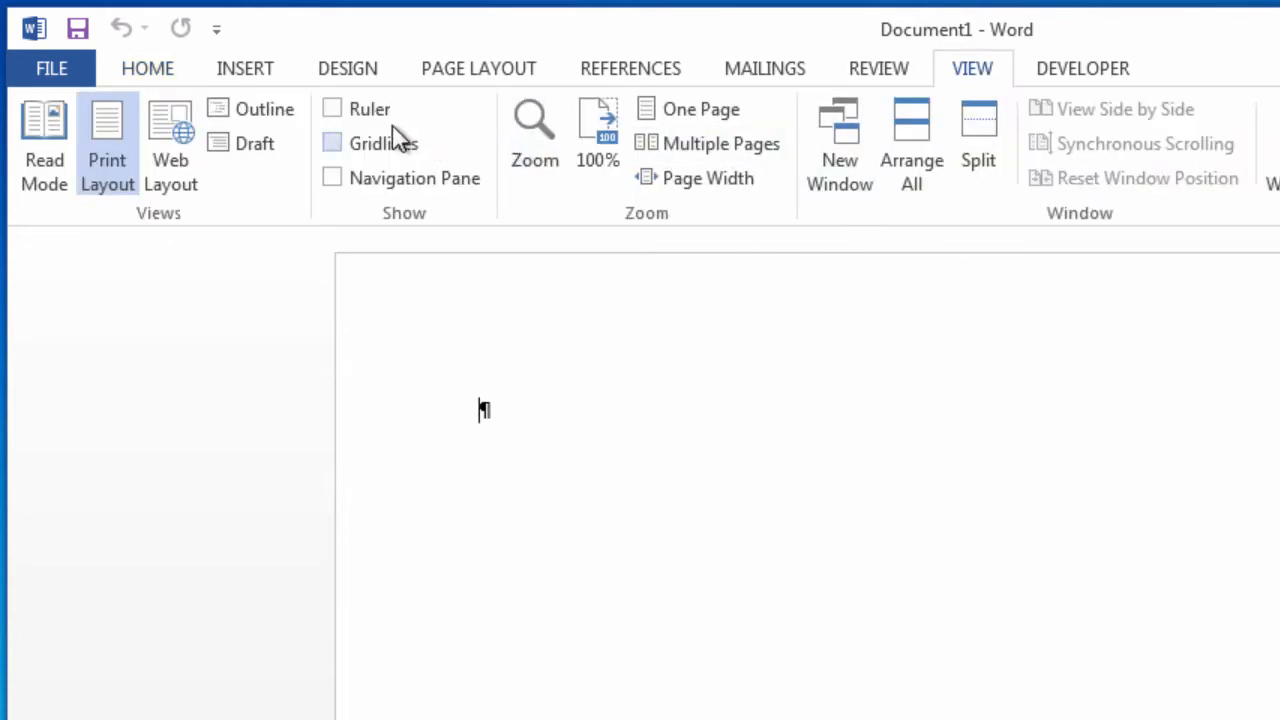
left_click(331, 108)
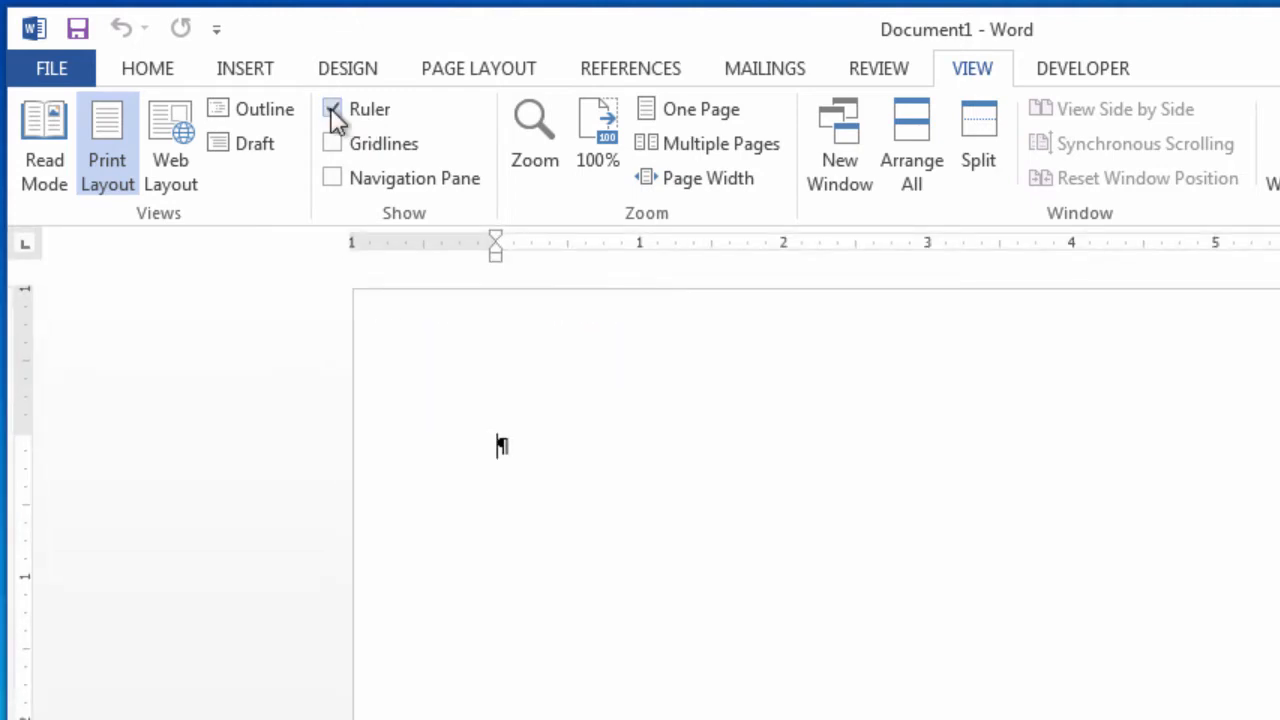
Zoom the page to 170% and enter the person's full name on the first line.
left_click(158, 70)
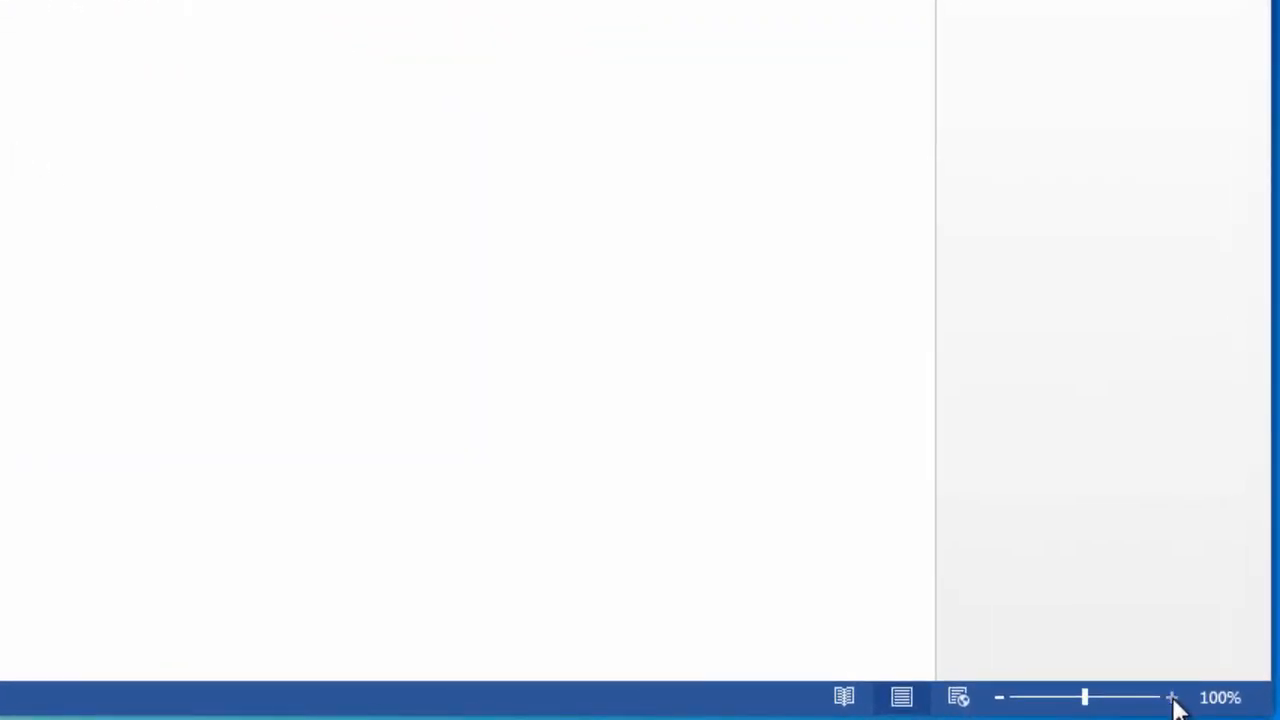
left_click(1172, 698)
left_click(1172, 698)
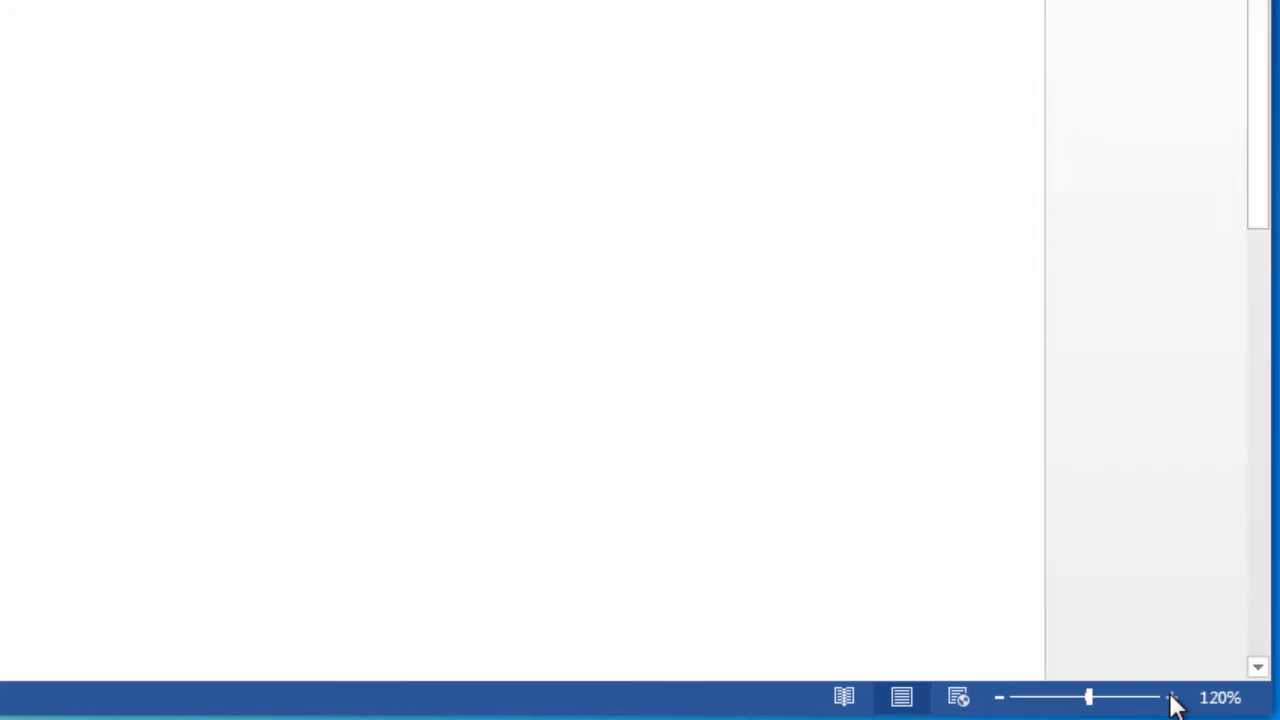
left_click(1172, 698)
left_click(1172, 698)
left_click(1172, 698)
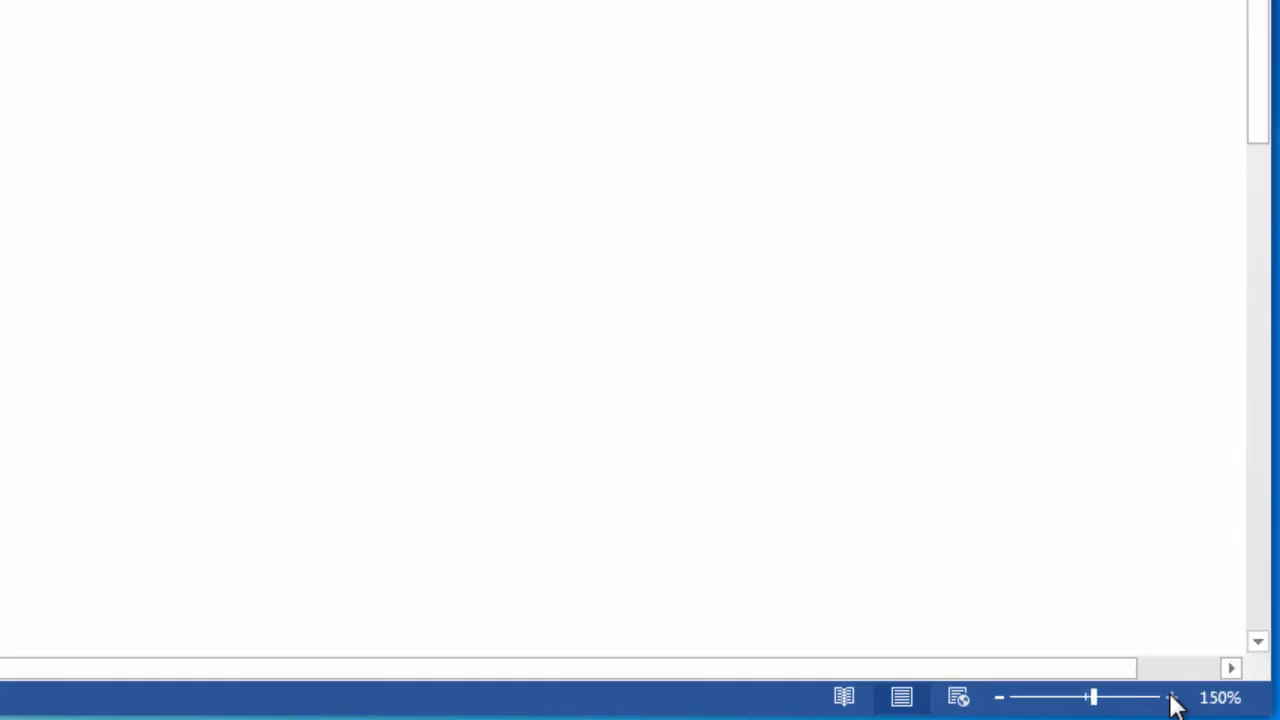
left_click(1172, 698)
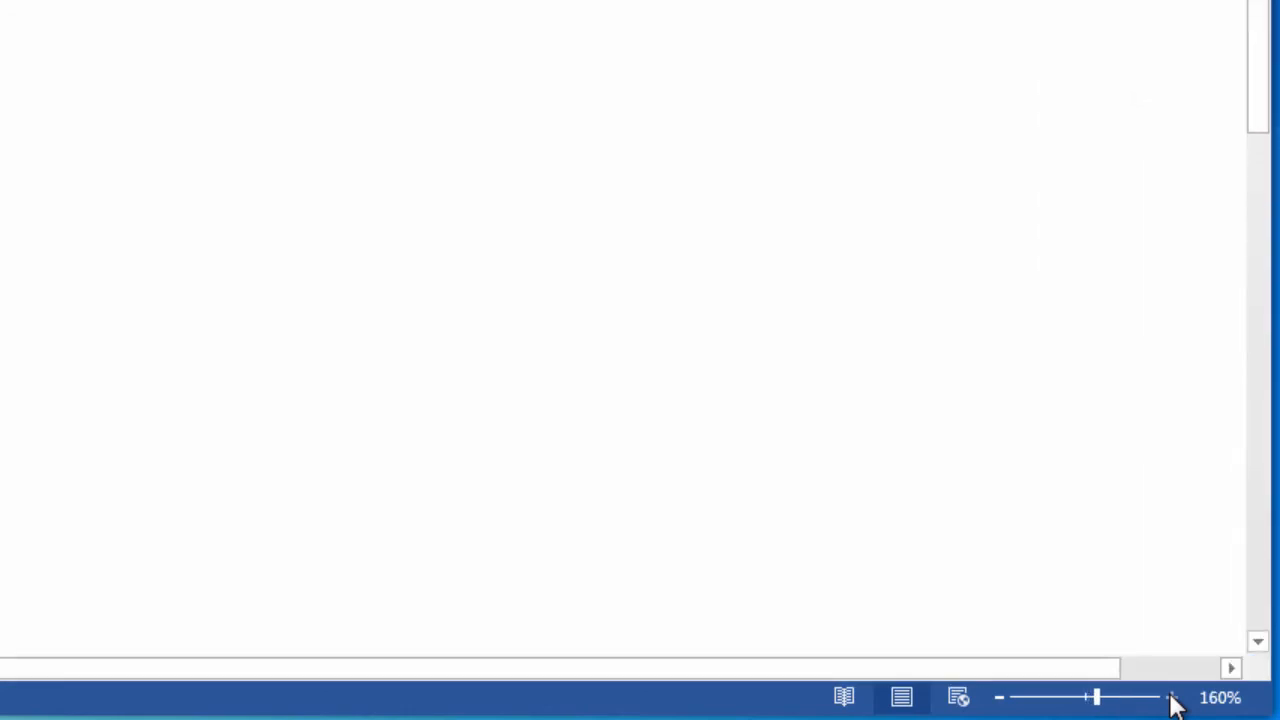
left_click(1172, 698)
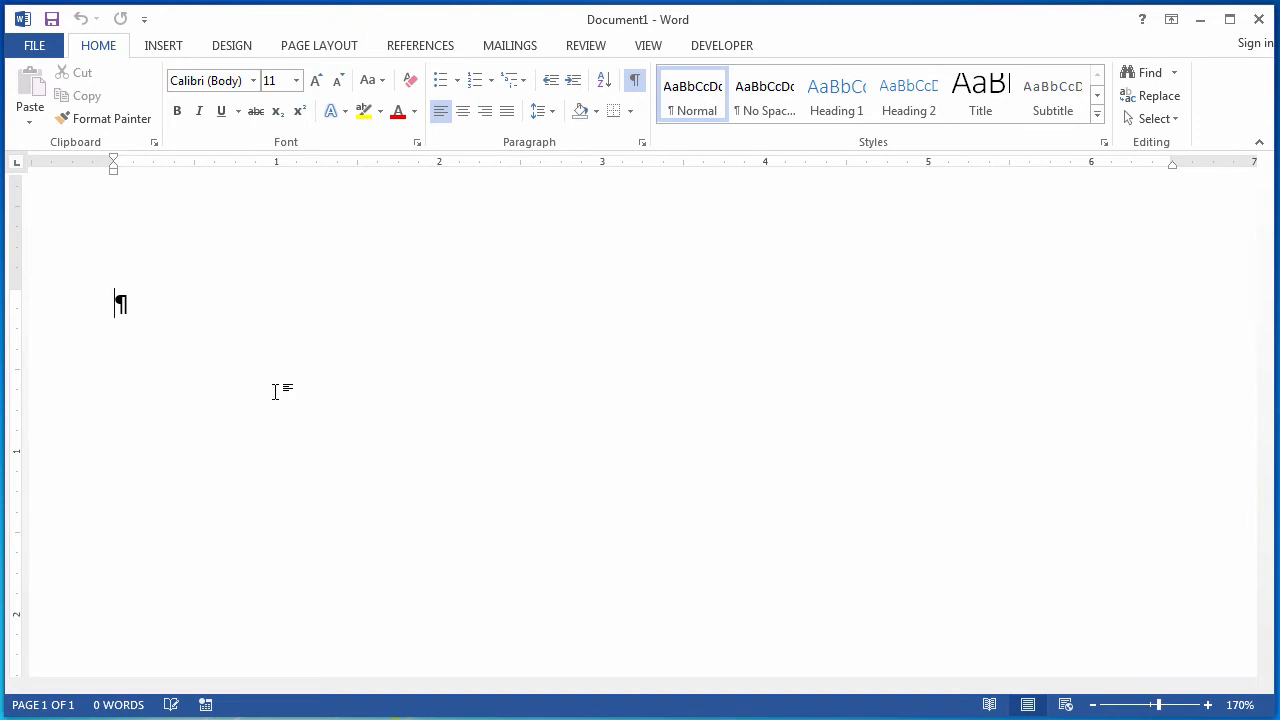
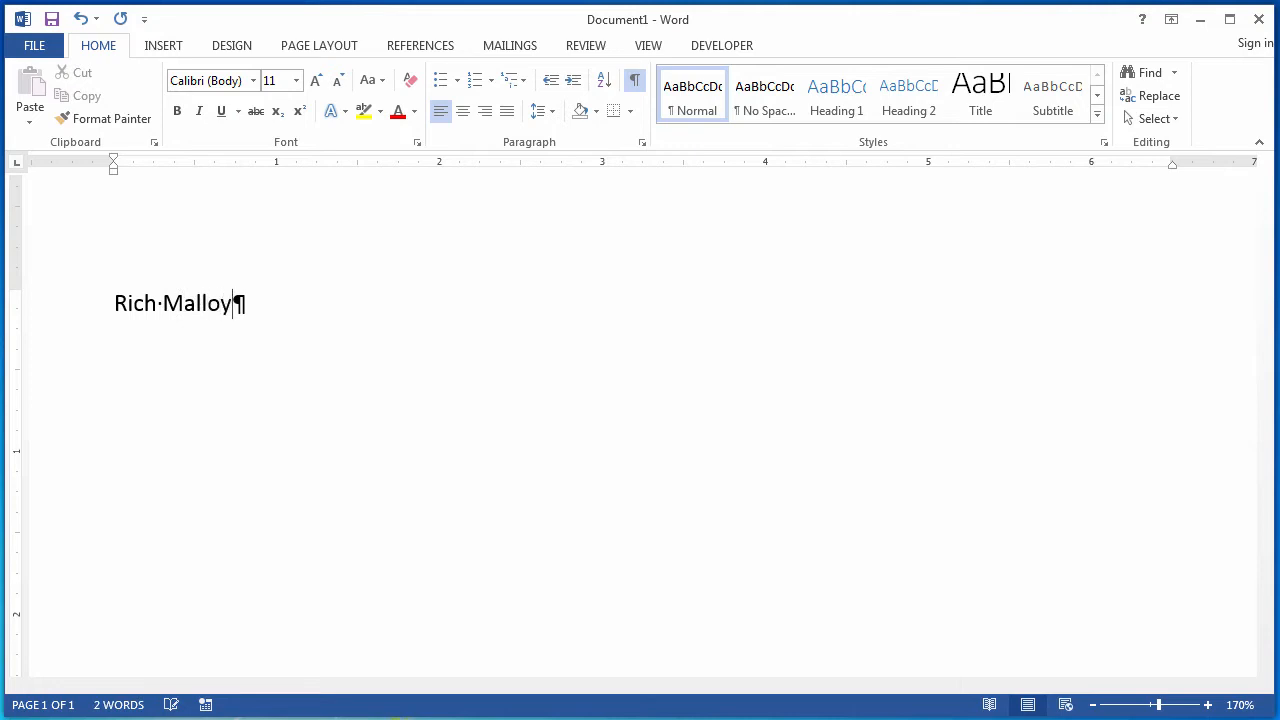
Add the person's street address, city, state and ZIP code on a new line.
key("Return")
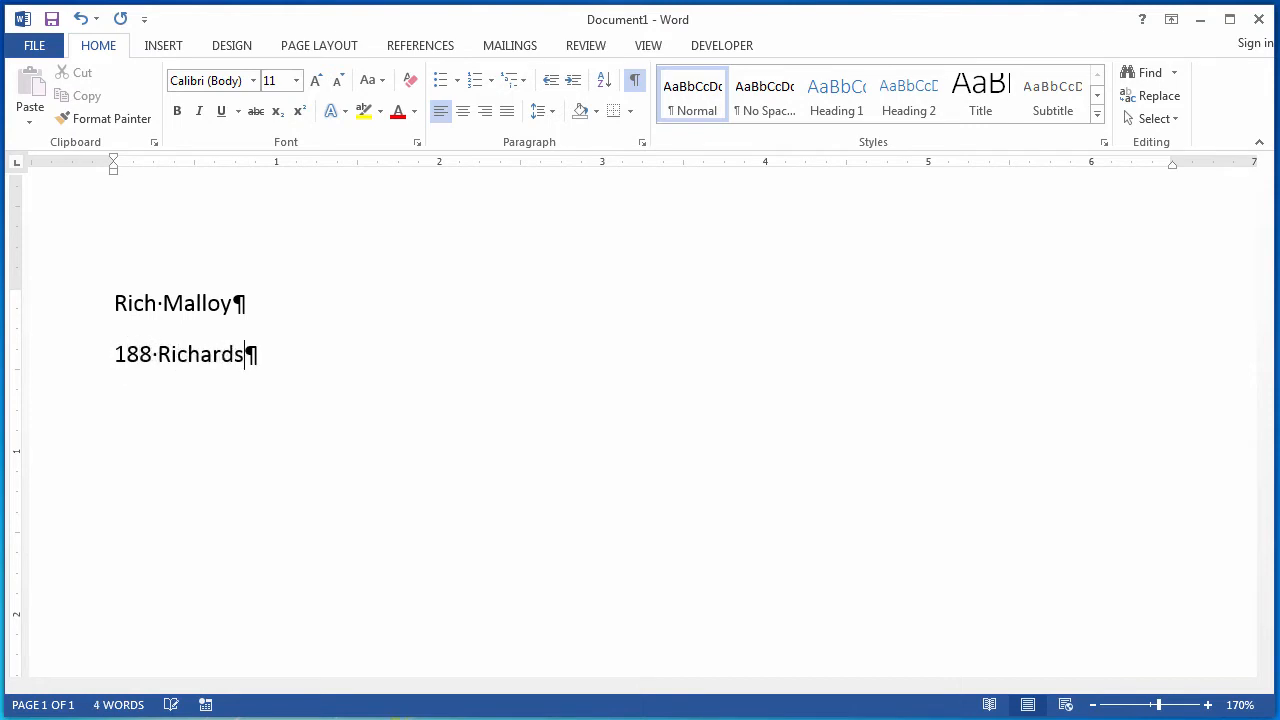
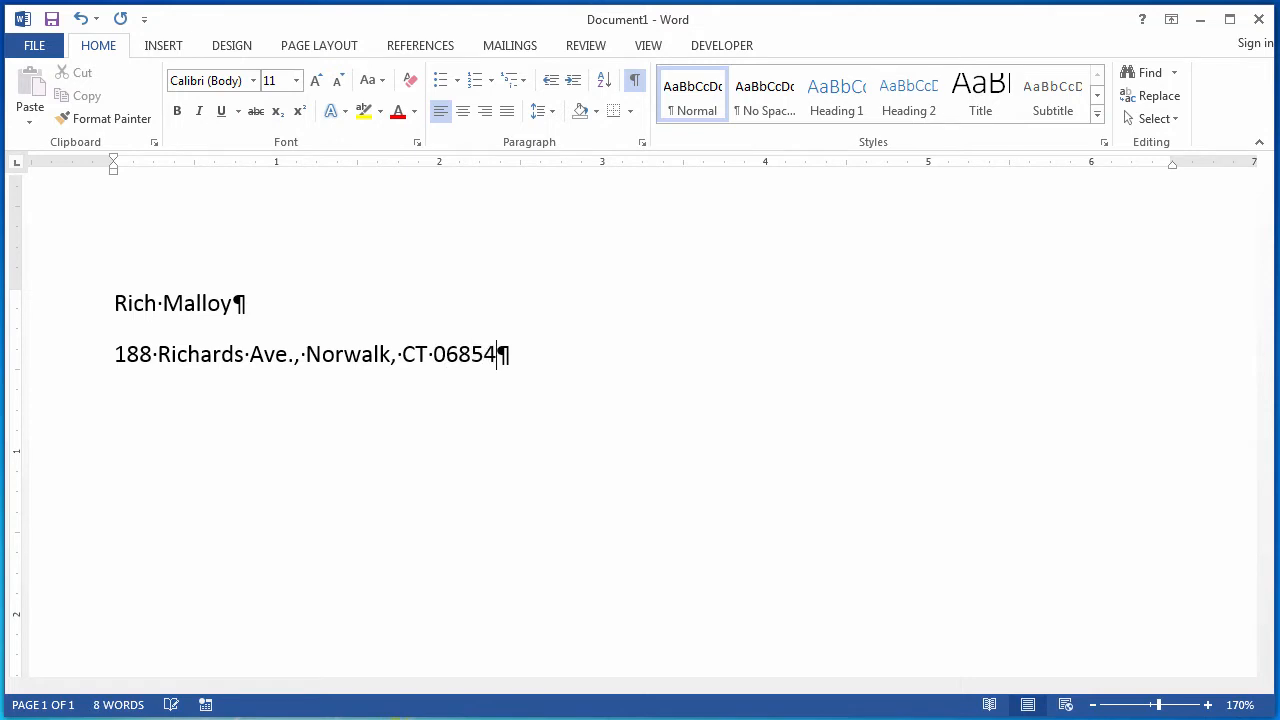
Add the phone number and e-mail address, separated by a comma, on a third line and end the paragraph.
key("Return")
type("203-555-")
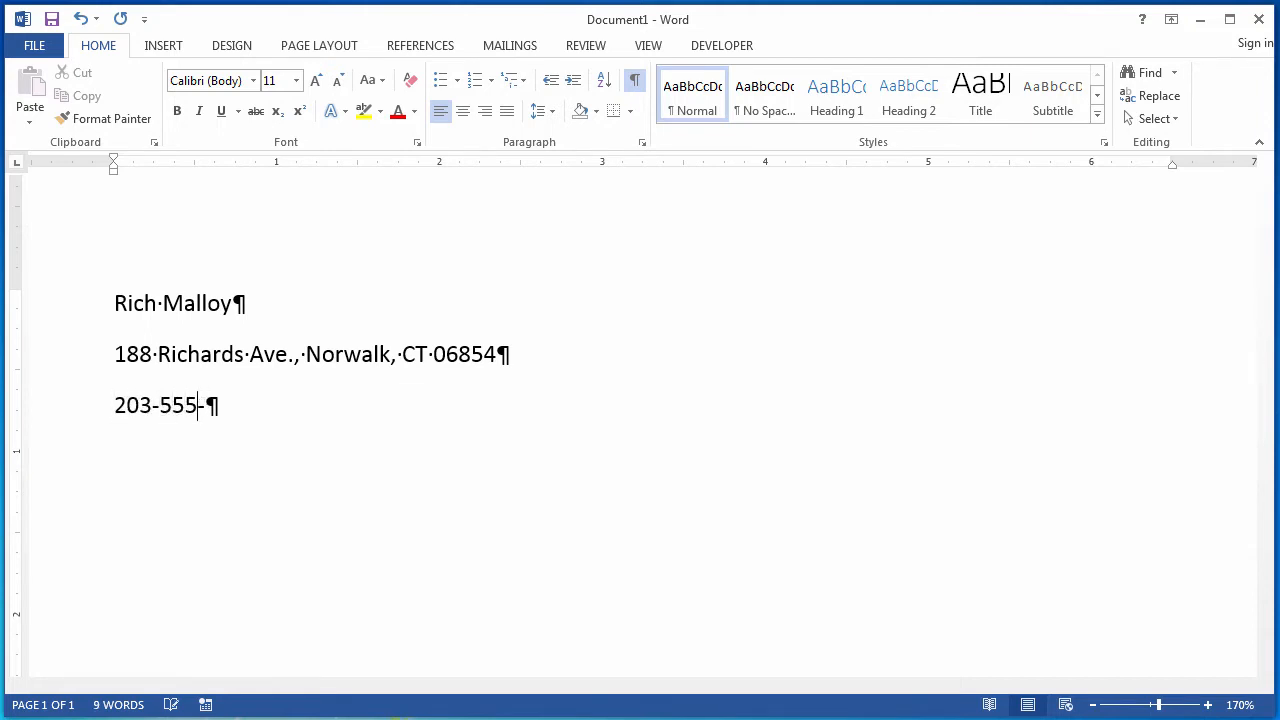
type("1212, ")
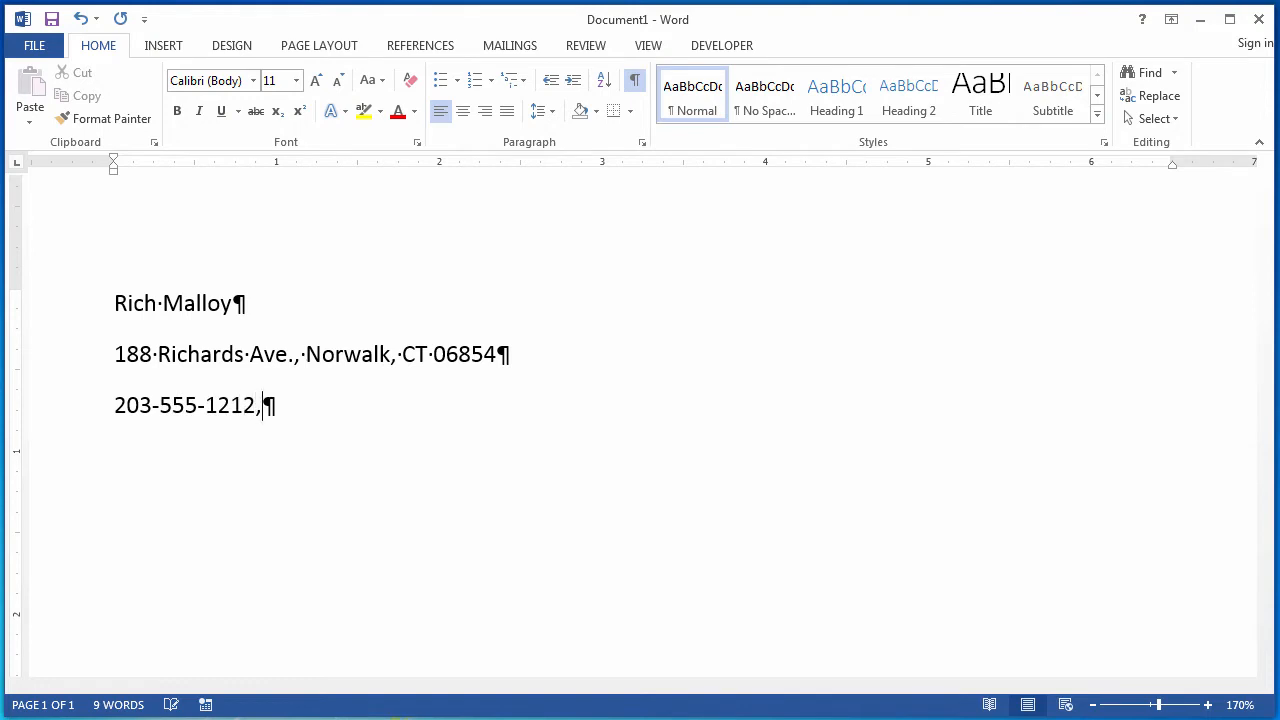
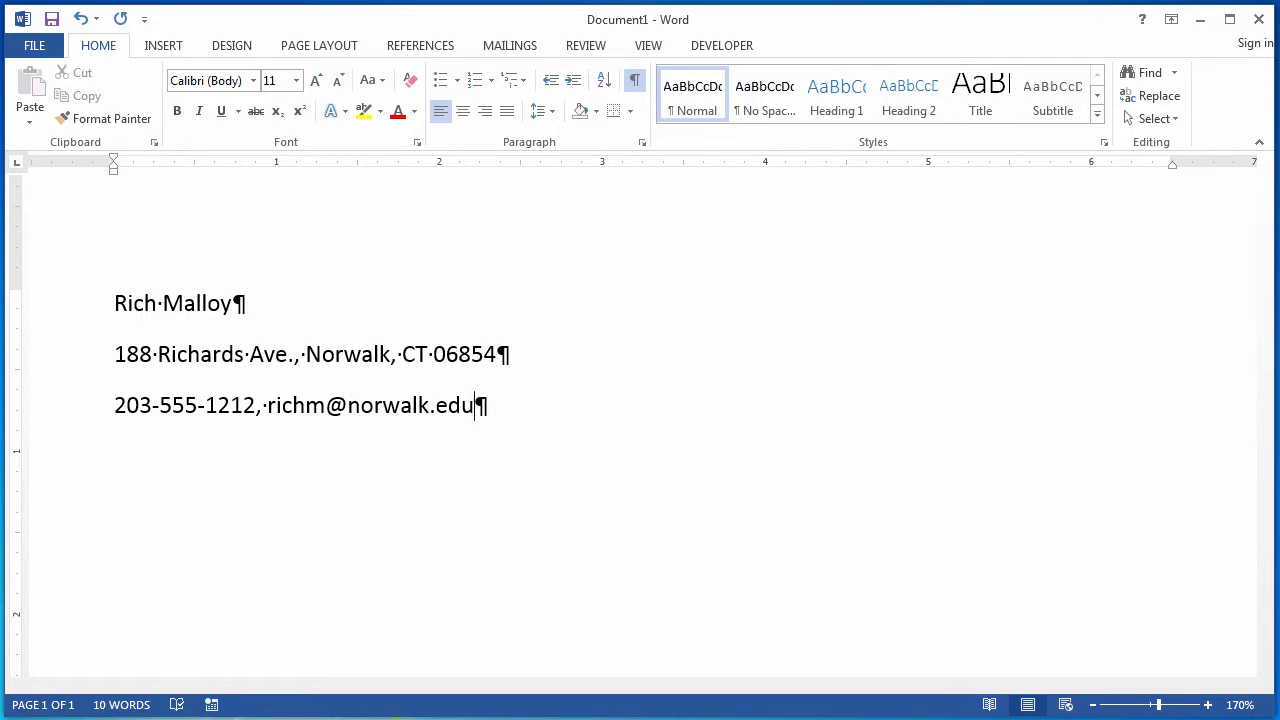
key("Return")
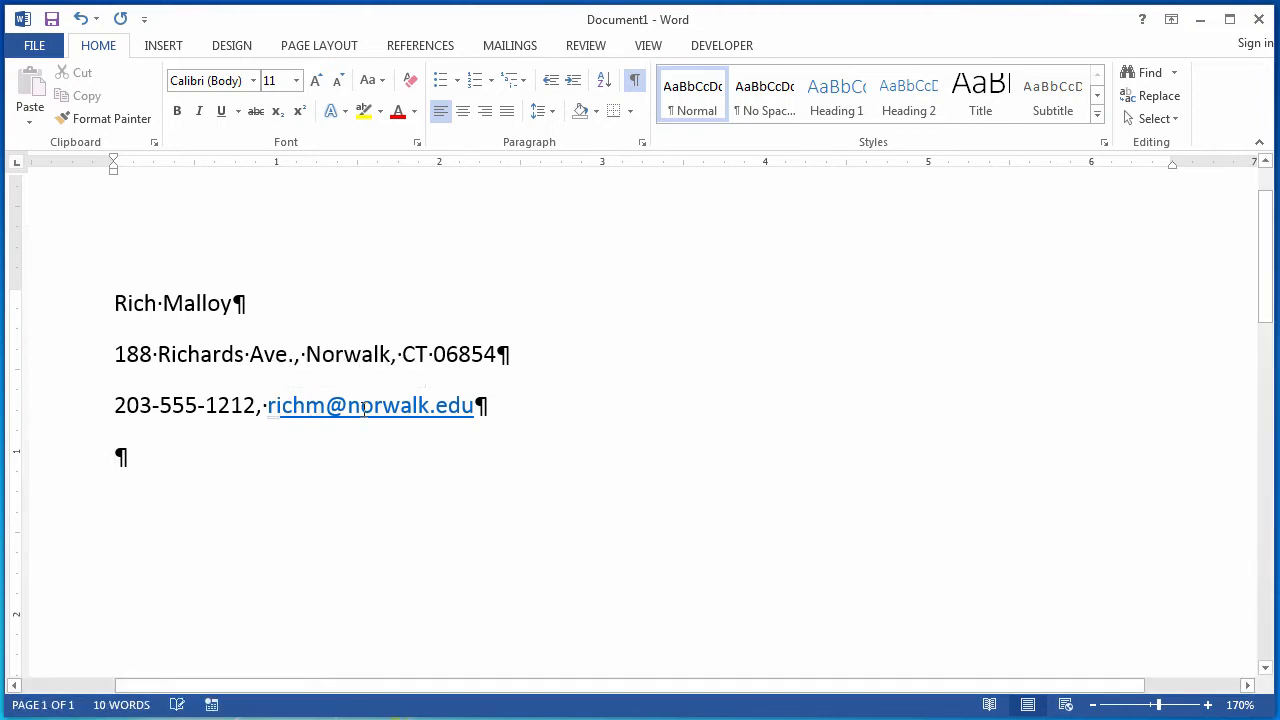
Remove the automatic hyperlink from the e-mail address.
right_click(363, 408)
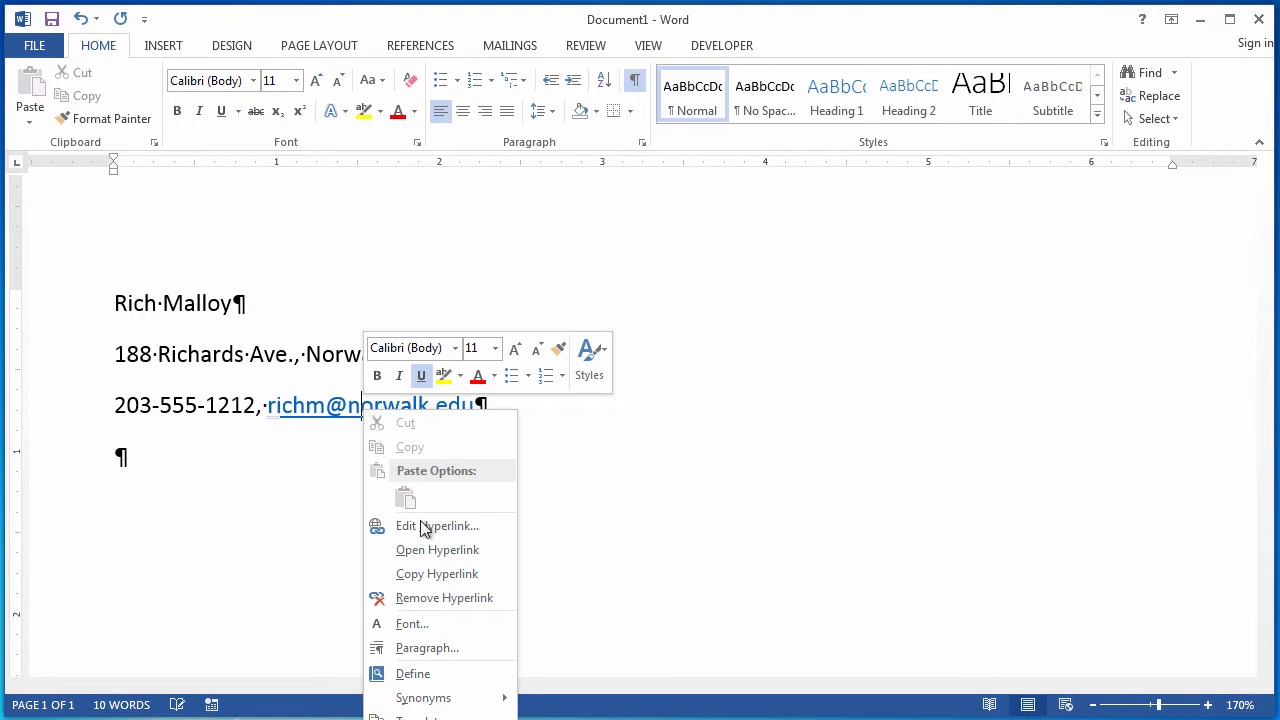
left_click(440, 598)
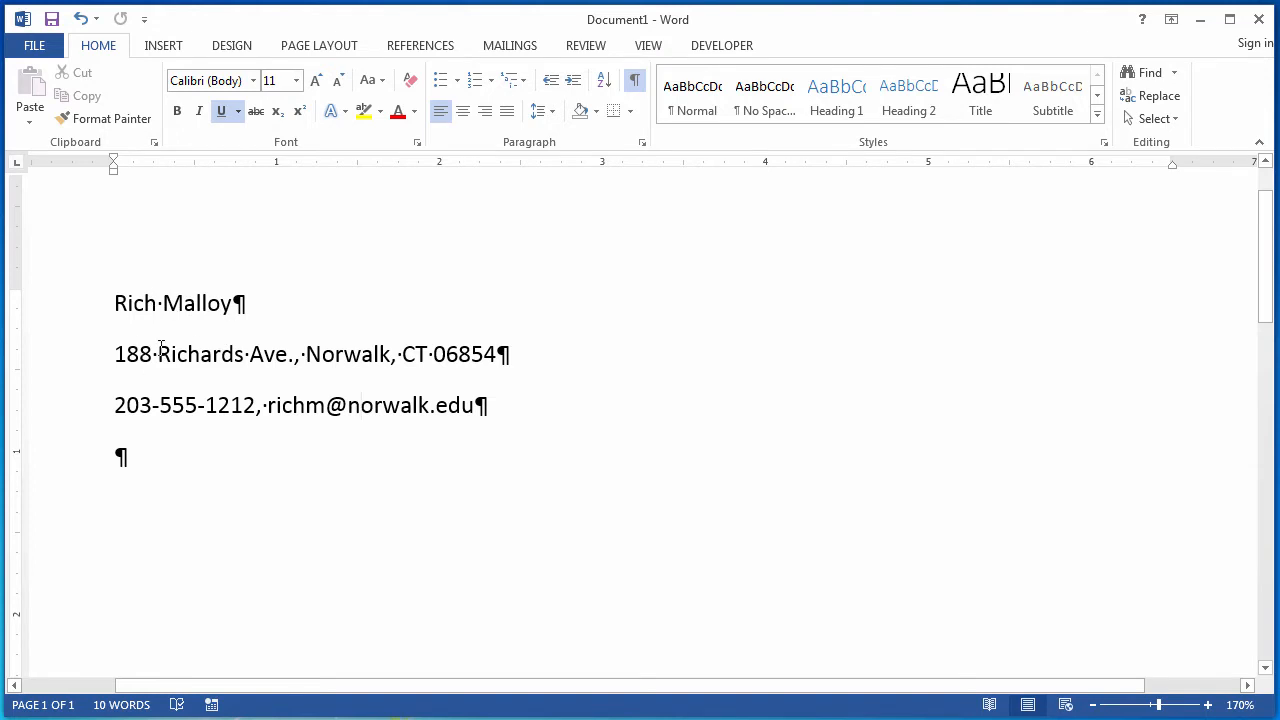
Remove the spacing between paragraphs by applying the No Paragraph Space style set.
left_click_drag(116, 290, 173, 499)
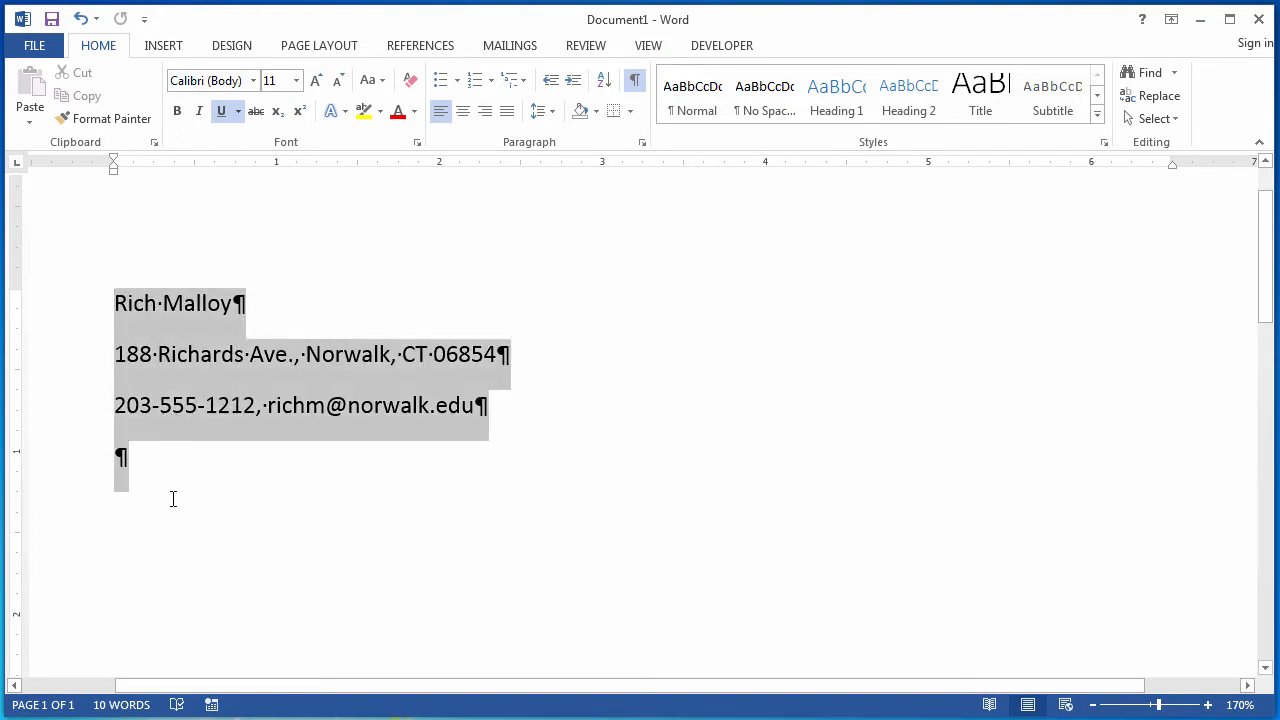
left_click(337, 47)
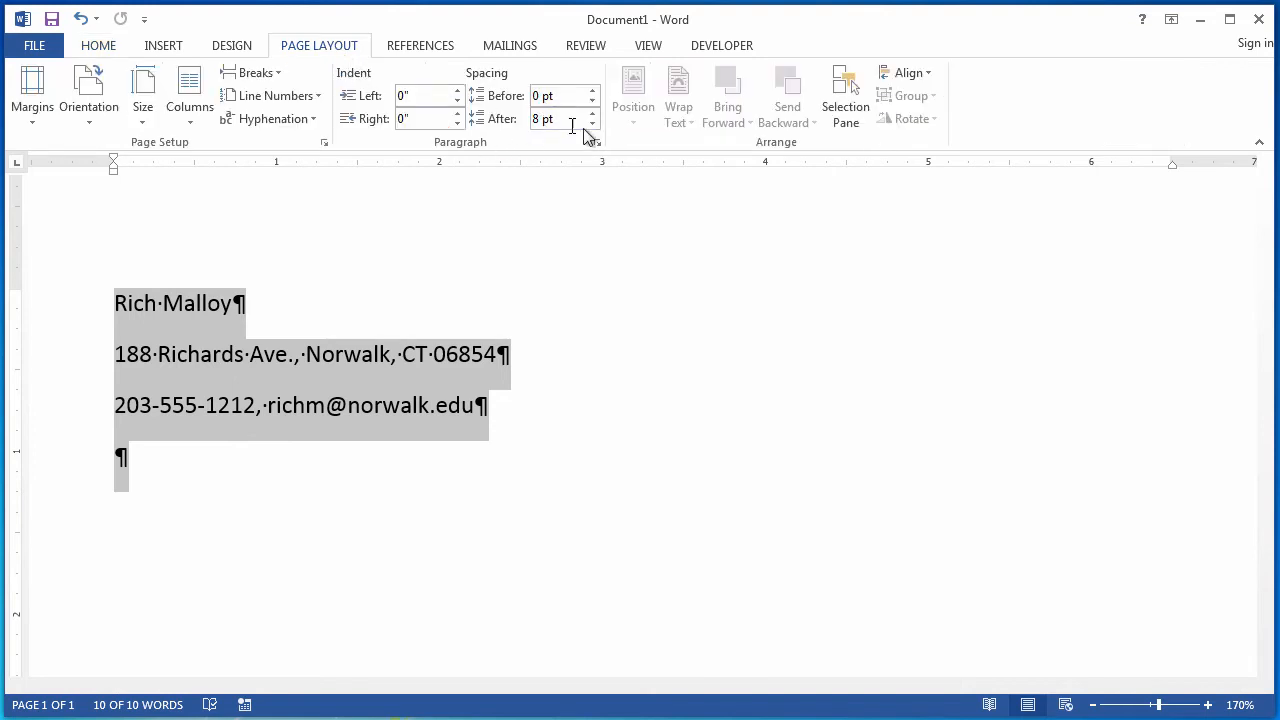
left_click(232, 354)
left_click(218, 404)
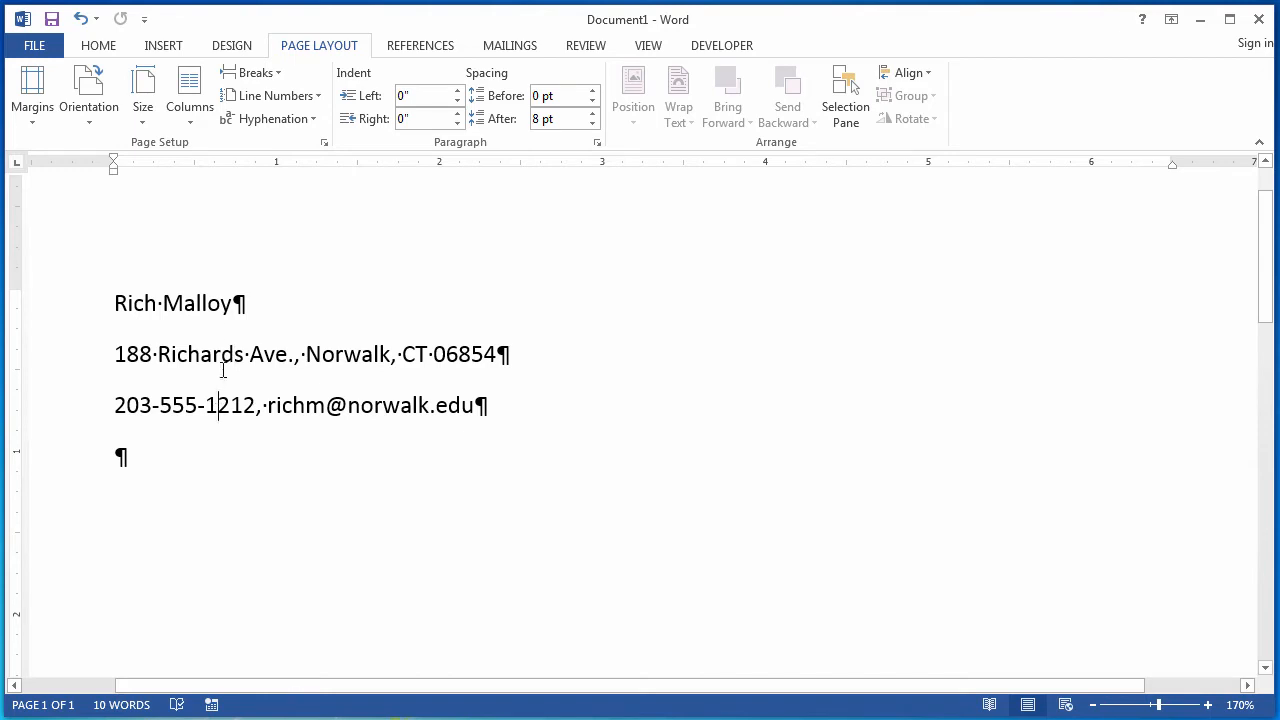
left_click(220, 305)
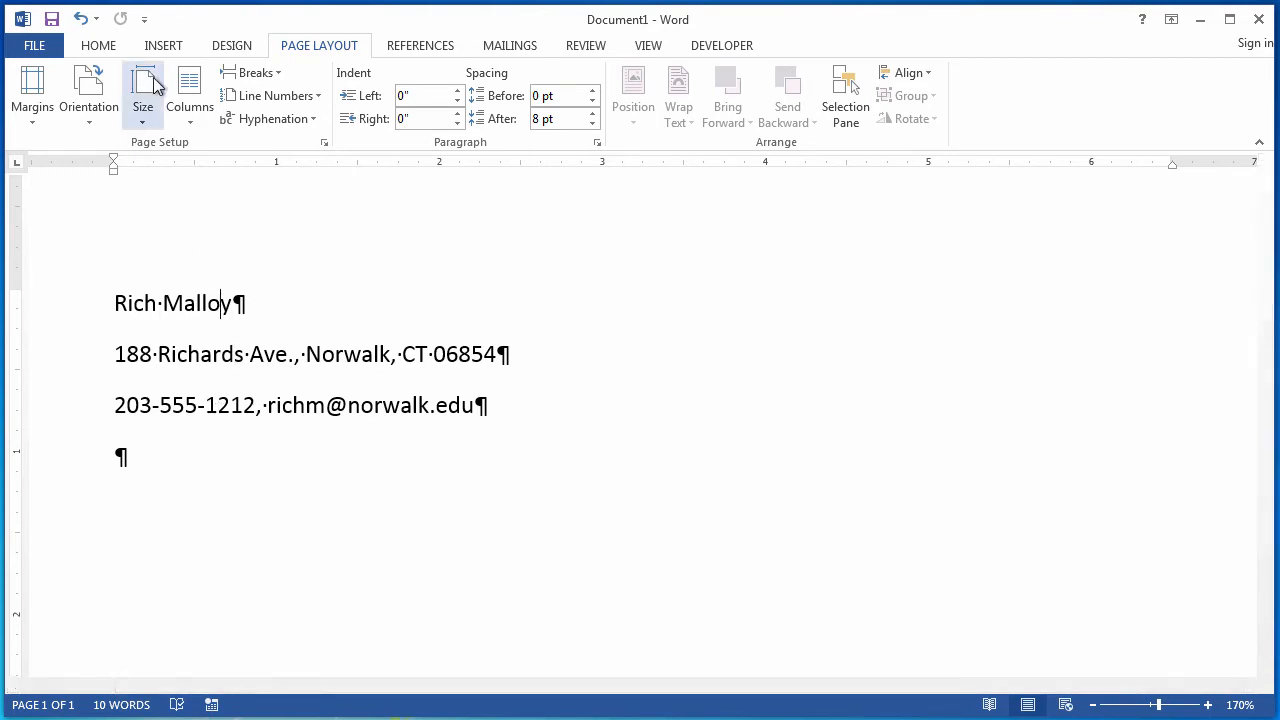
left_click(228, 48)
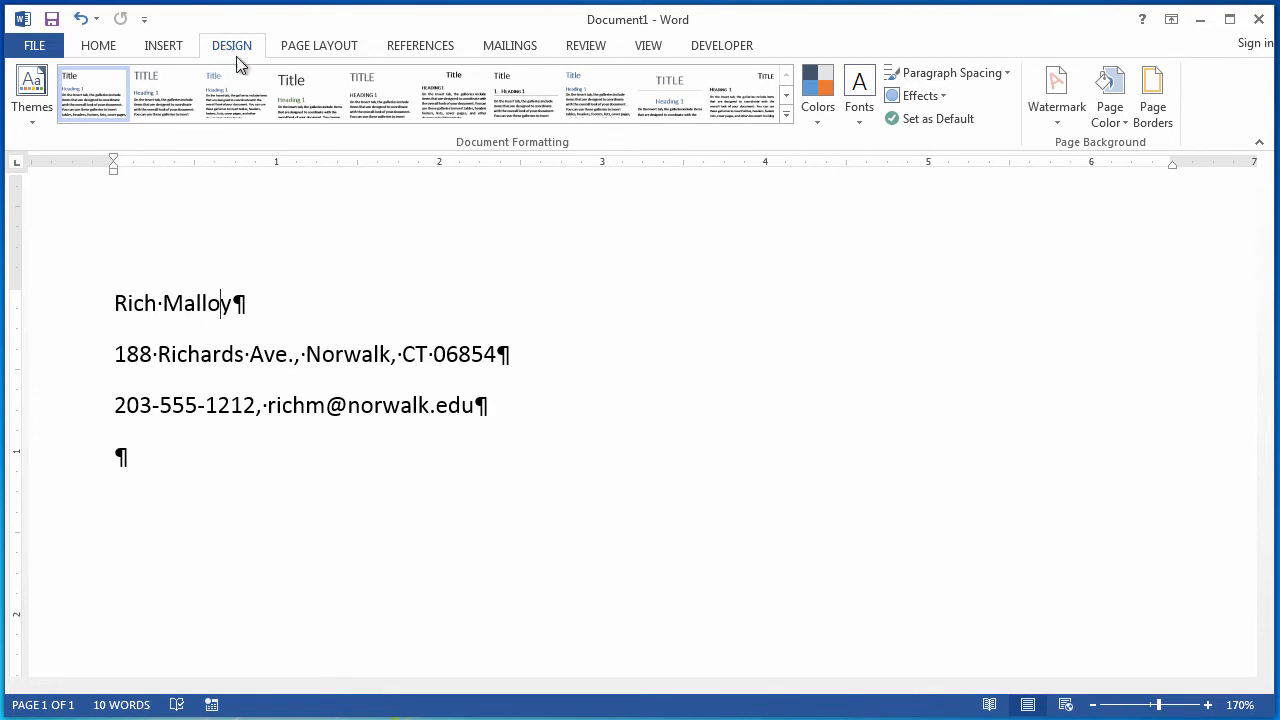
left_click(930, 80)
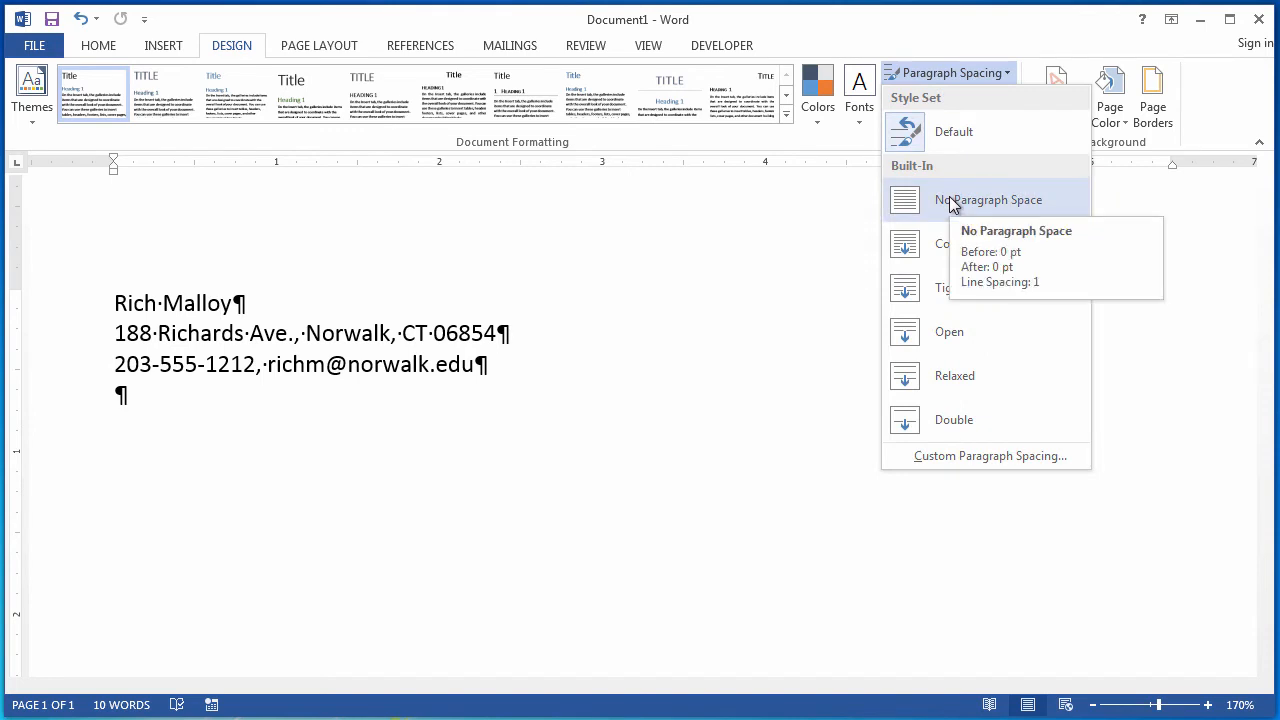
left_click(949, 199)
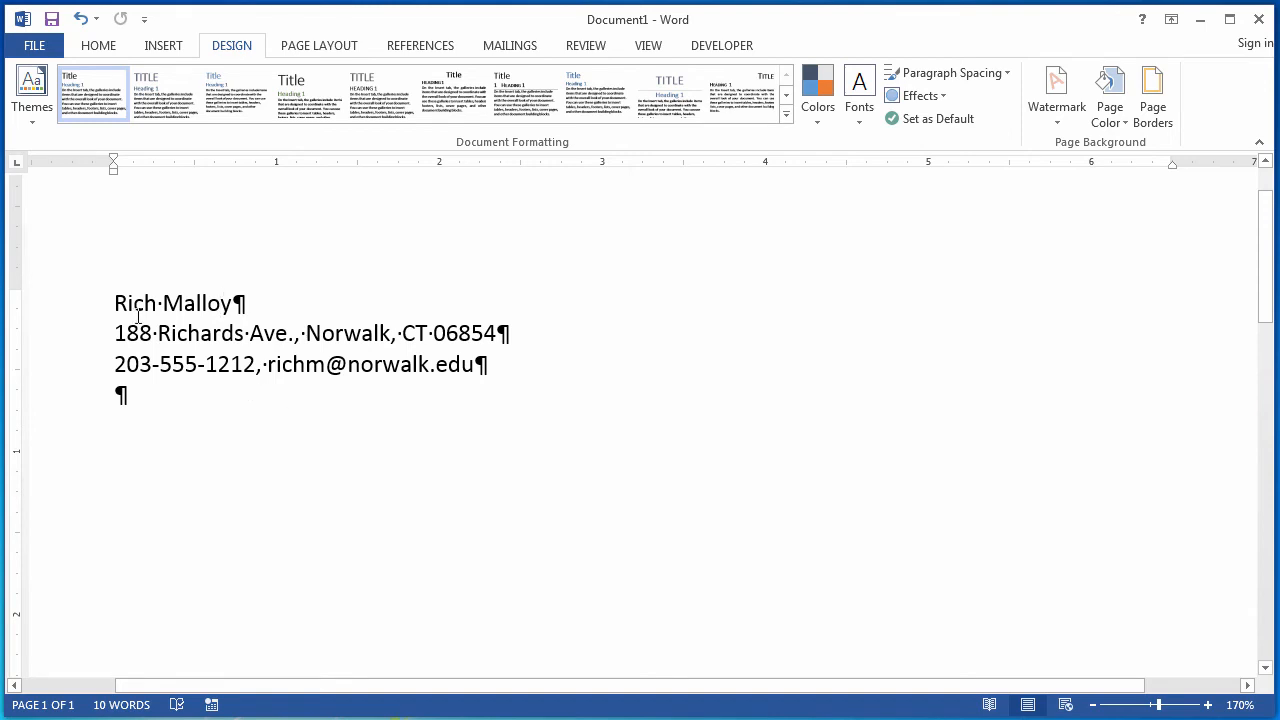
Make the name line bold and enlarge it to 16 pt.
left_click_drag(147, 301, 258, 310)
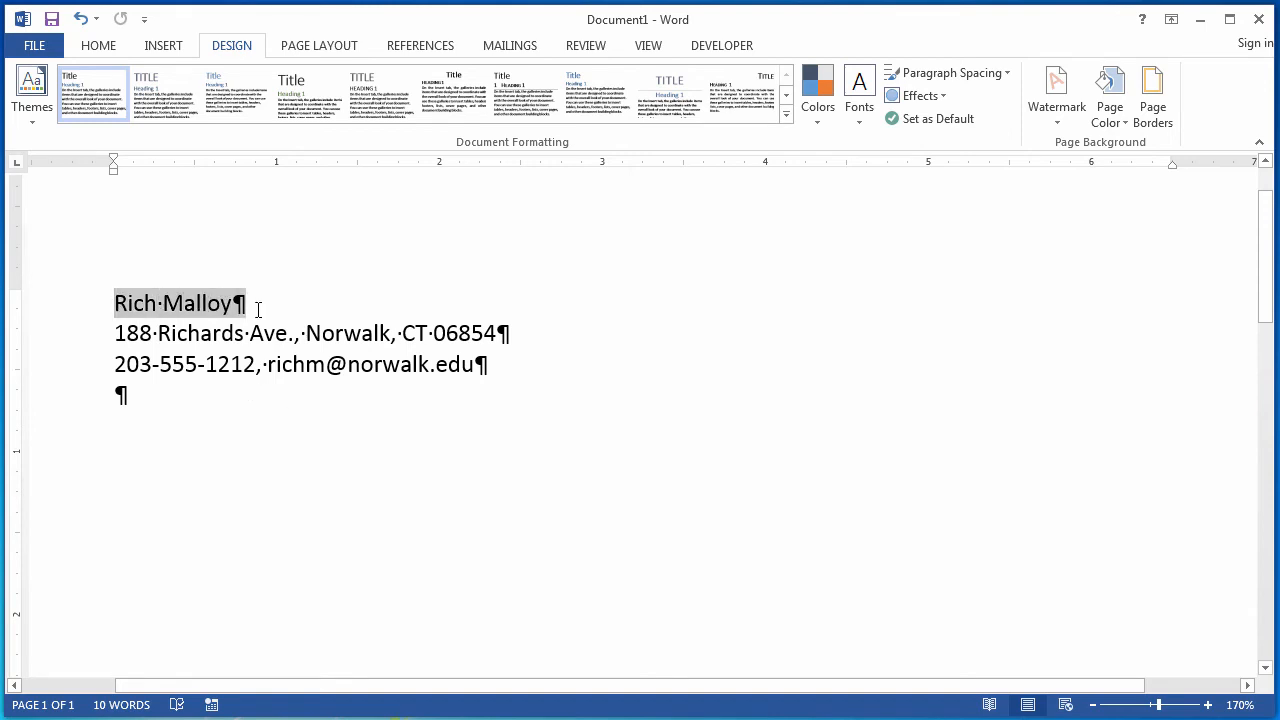
left_click(103, 47)
left_click(178, 111)
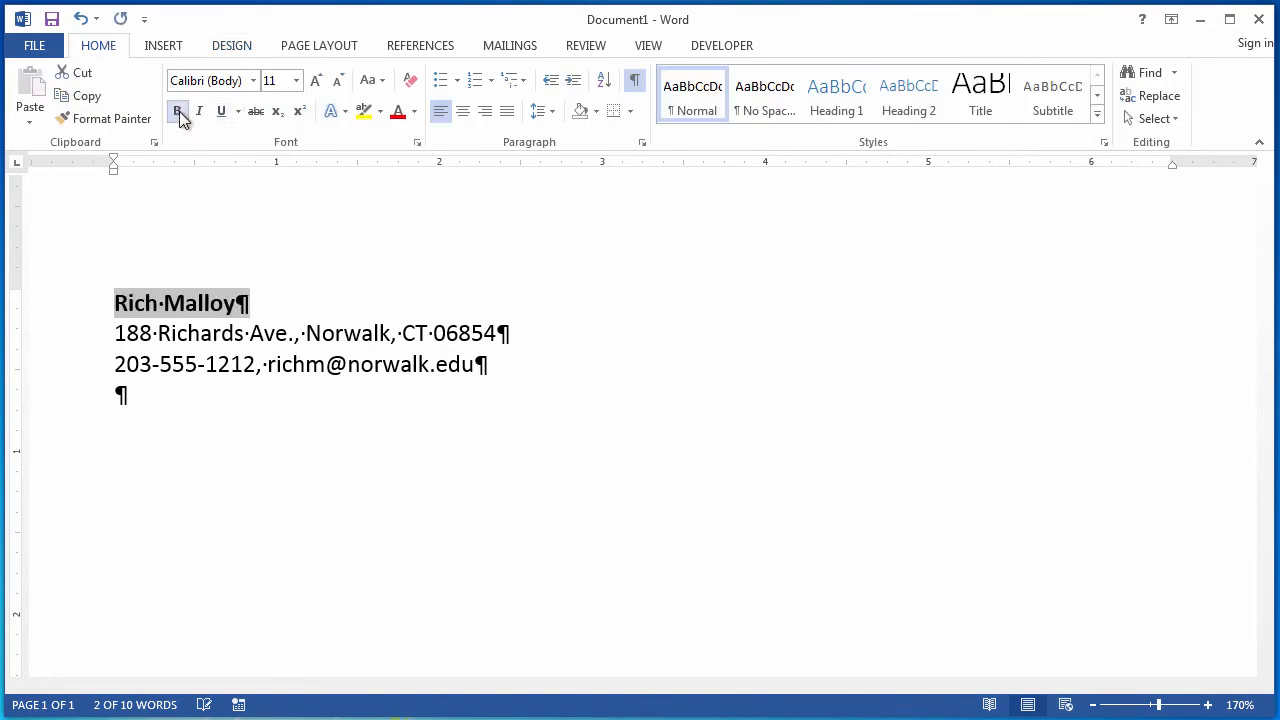
left_click(317, 80)
left_click(317, 80)
left_click(317, 80)
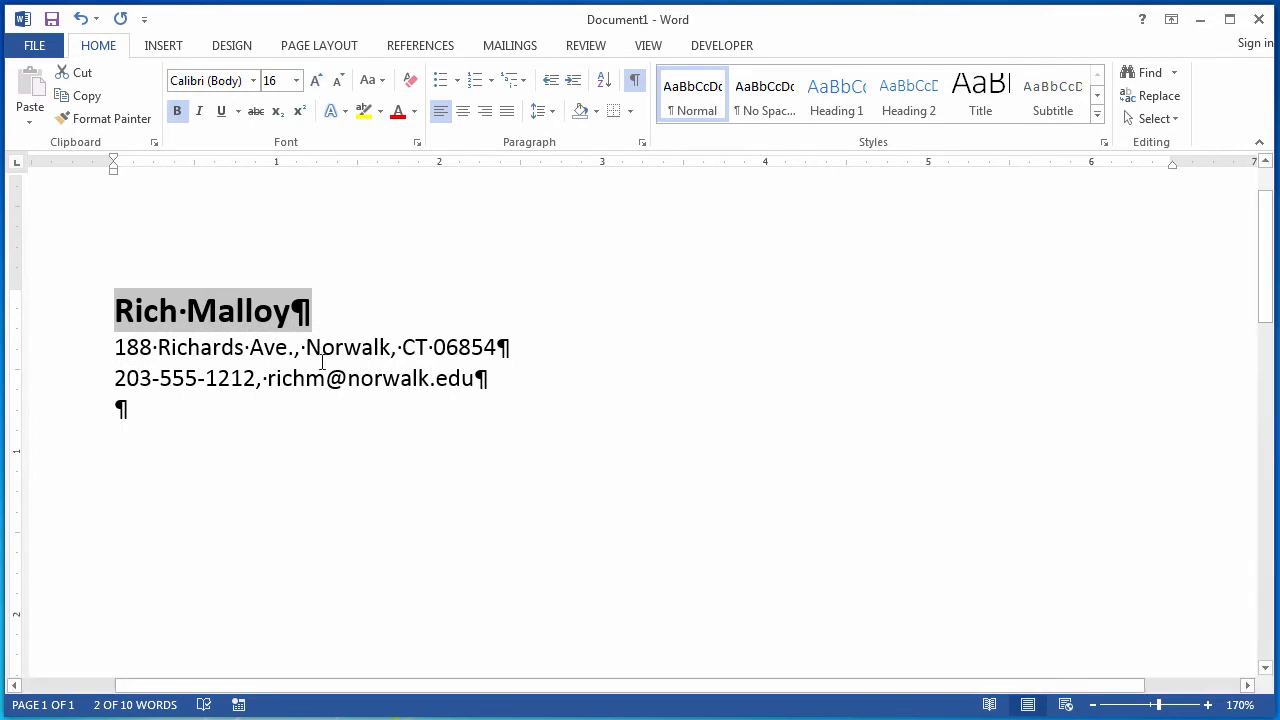
Make the address and contact lines bold and enlarge them to 12 pt.
left_click_drag(111, 346, 483, 382)
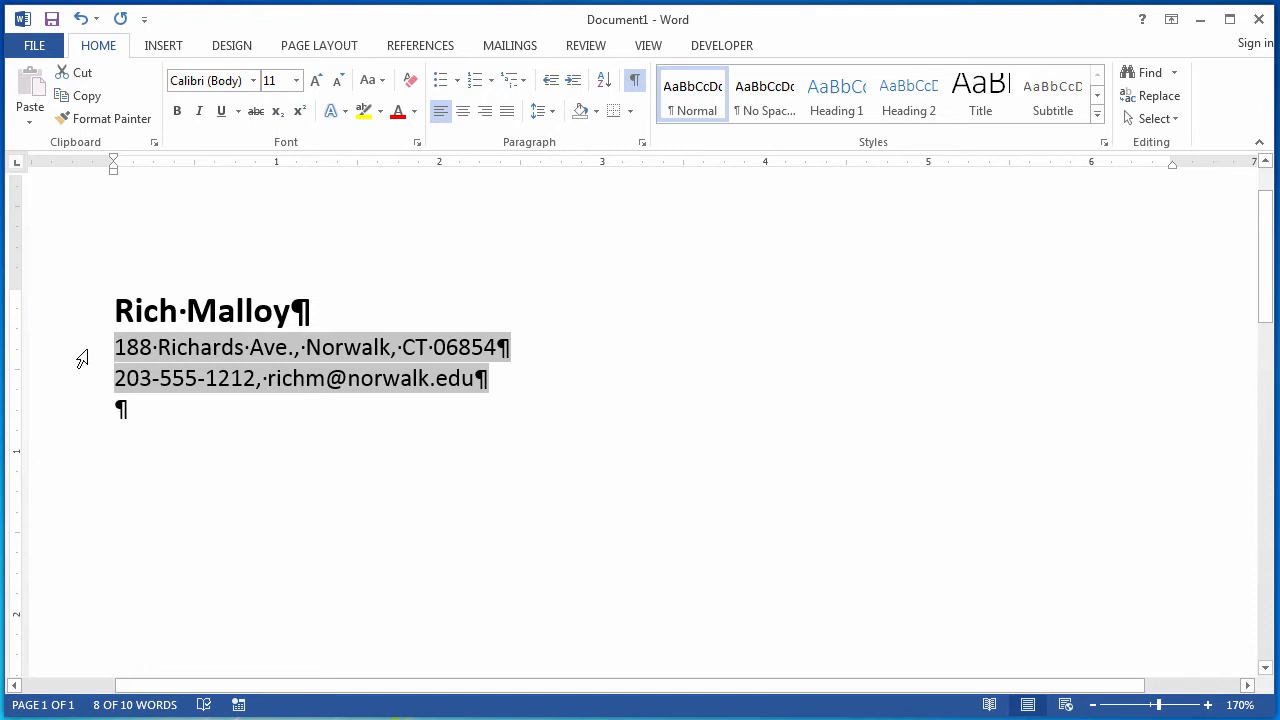
left_click_drag(83, 357, 82, 384)
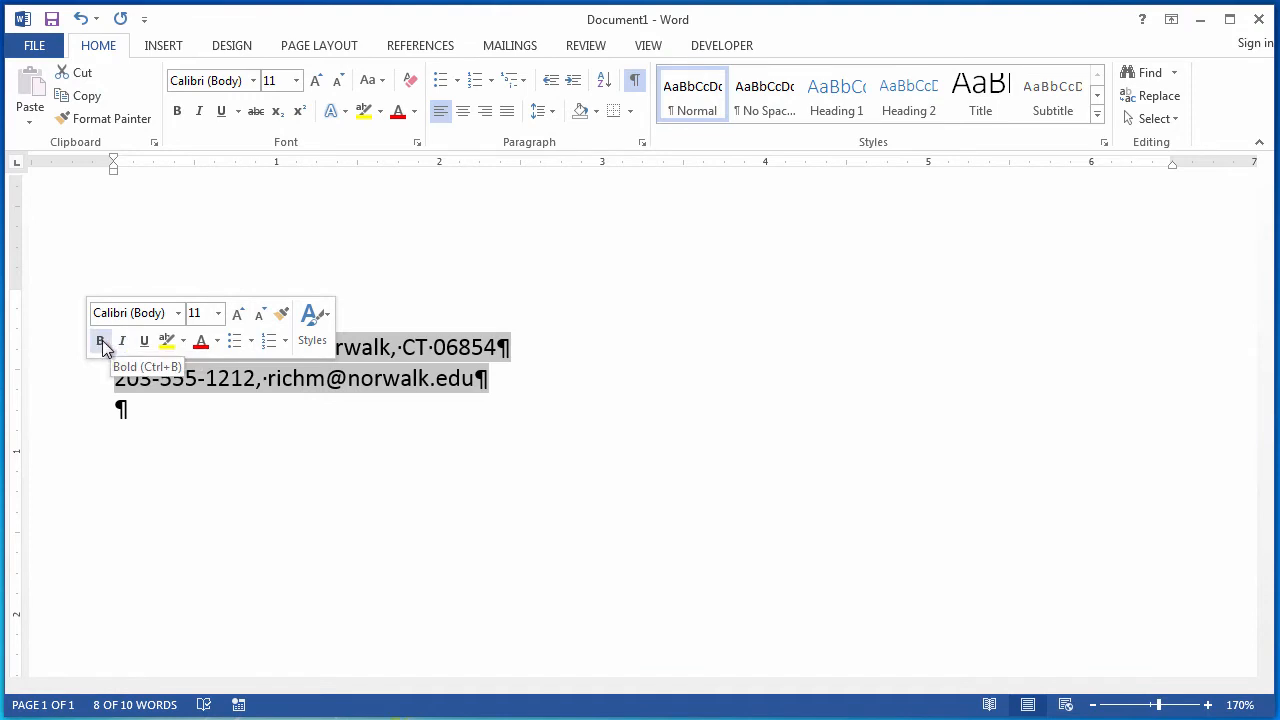
left_click(101, 342)
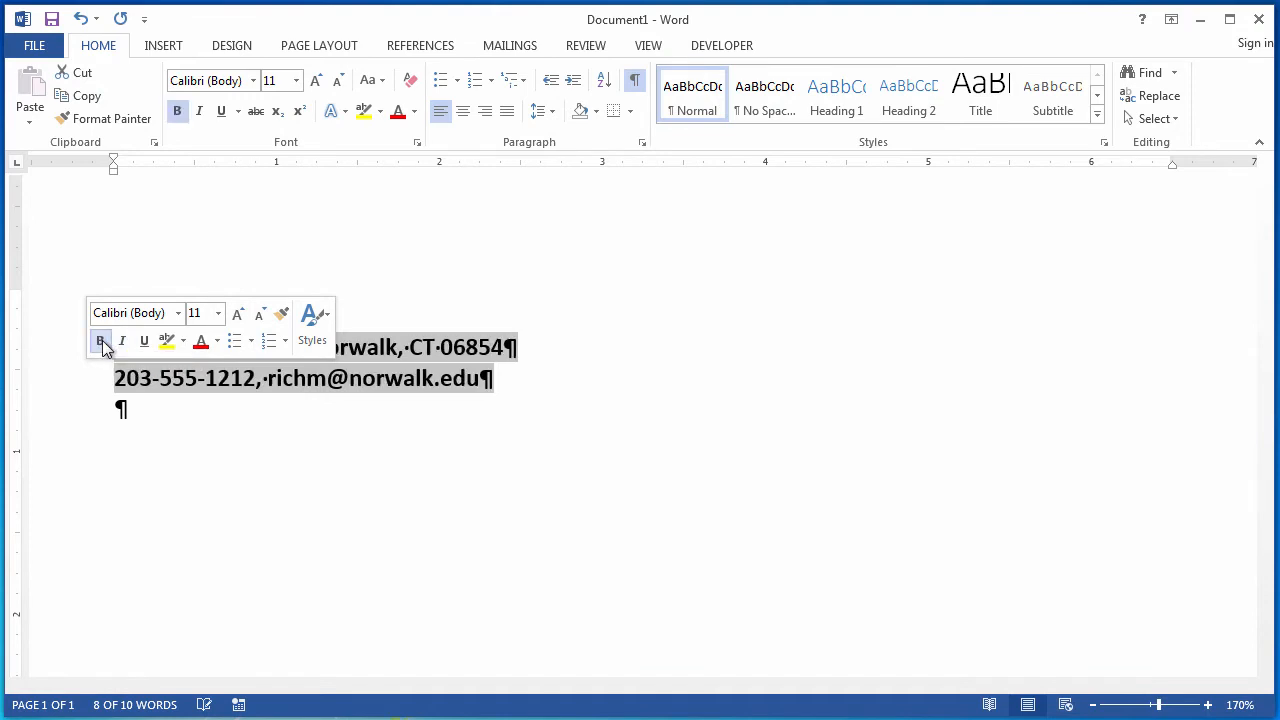
left_click(239, 316)
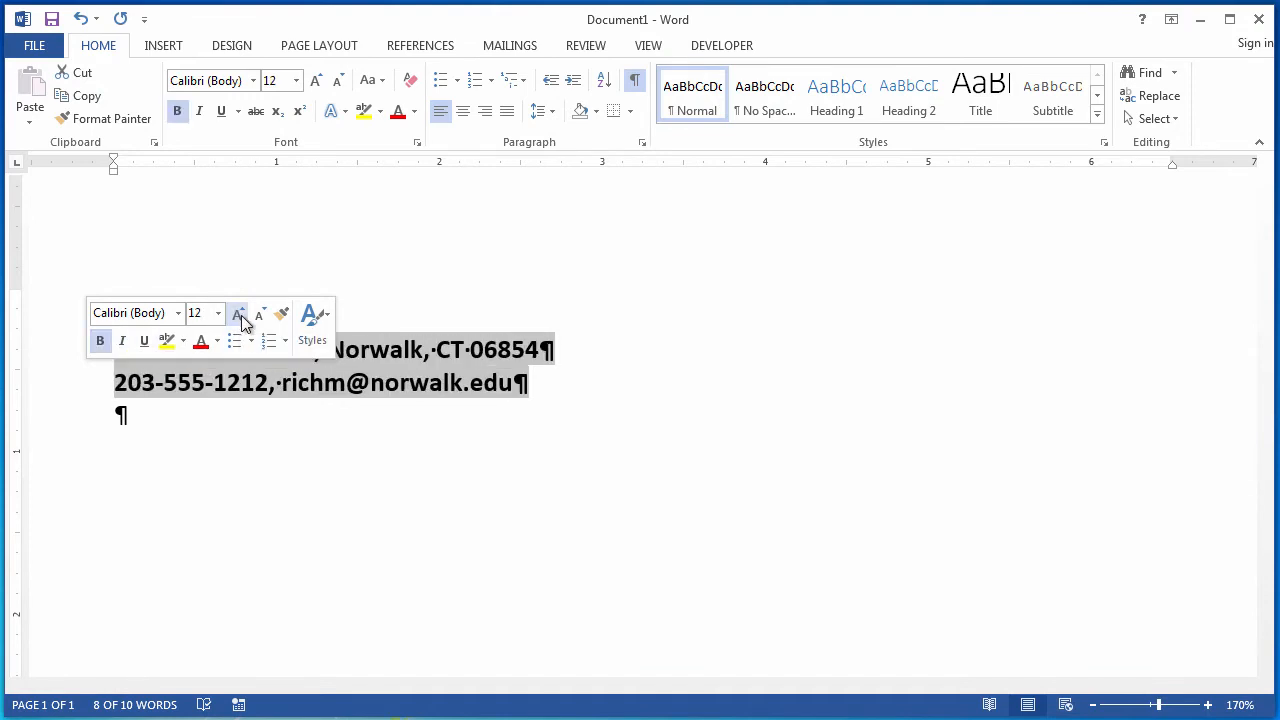
left_click(371, 350)
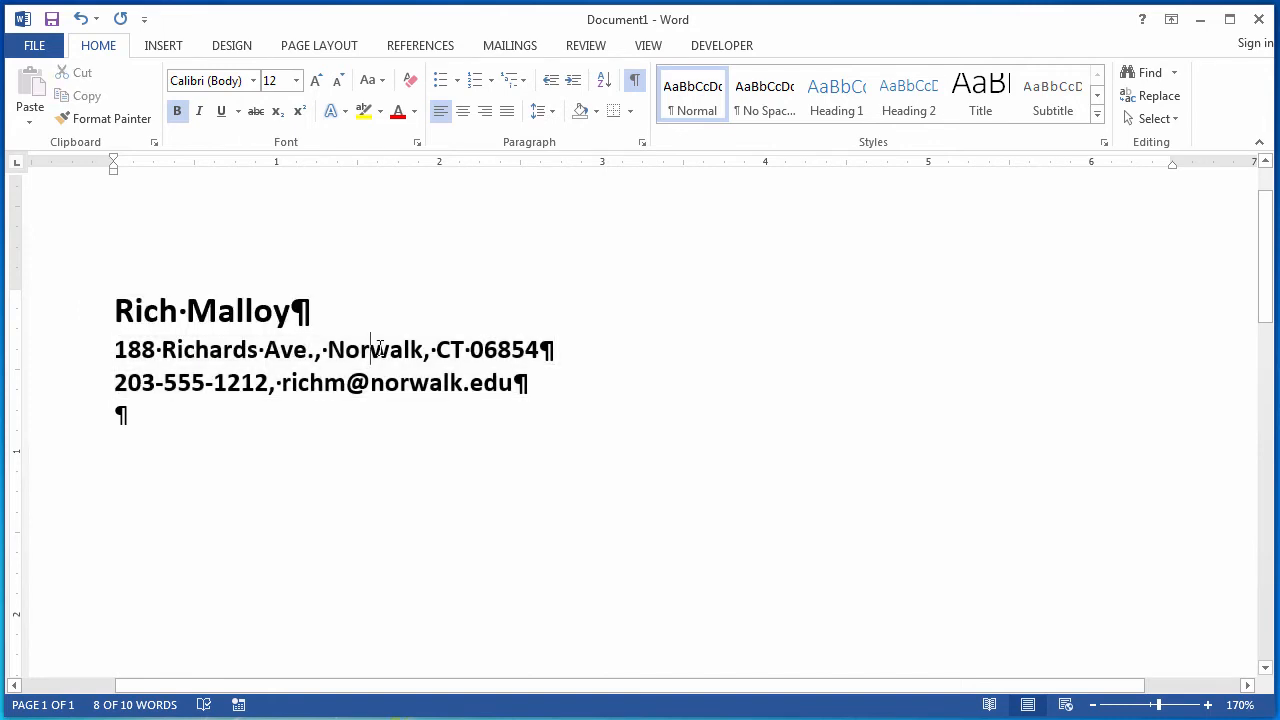
Right-align the address and contact lines.
left_click_drag(304, 348, 524, 388)
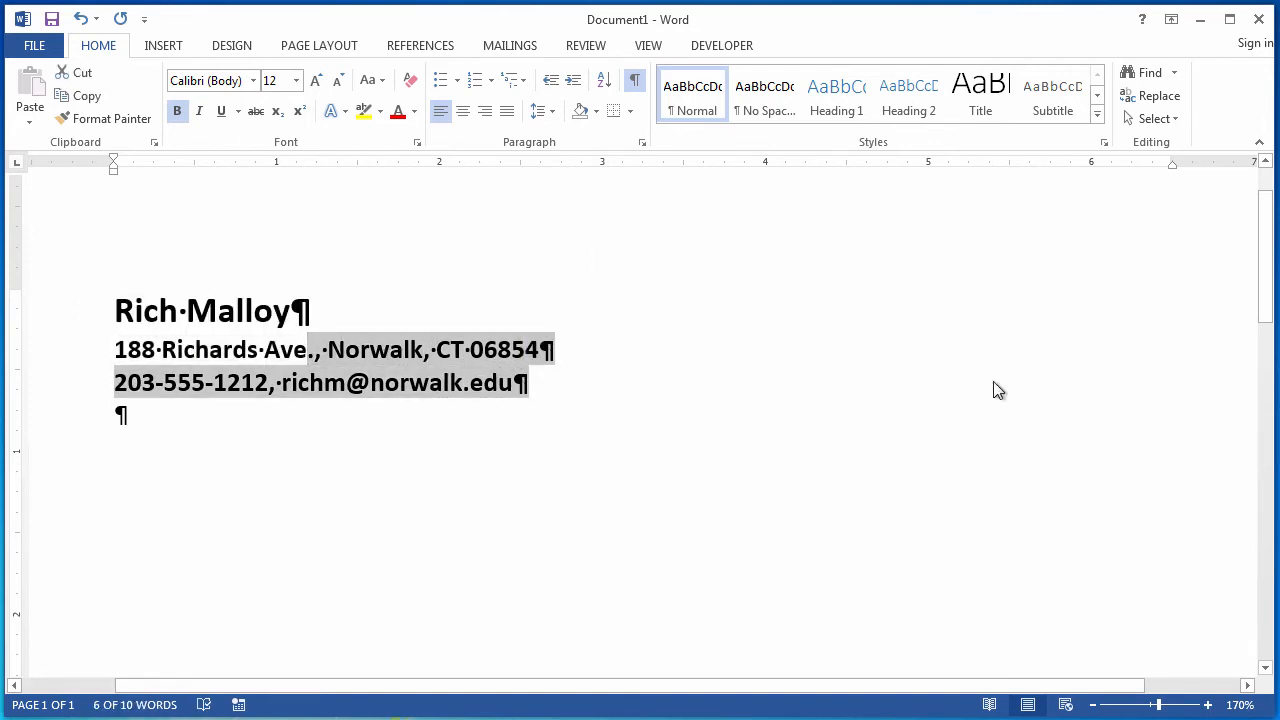
left_click(486, 111)
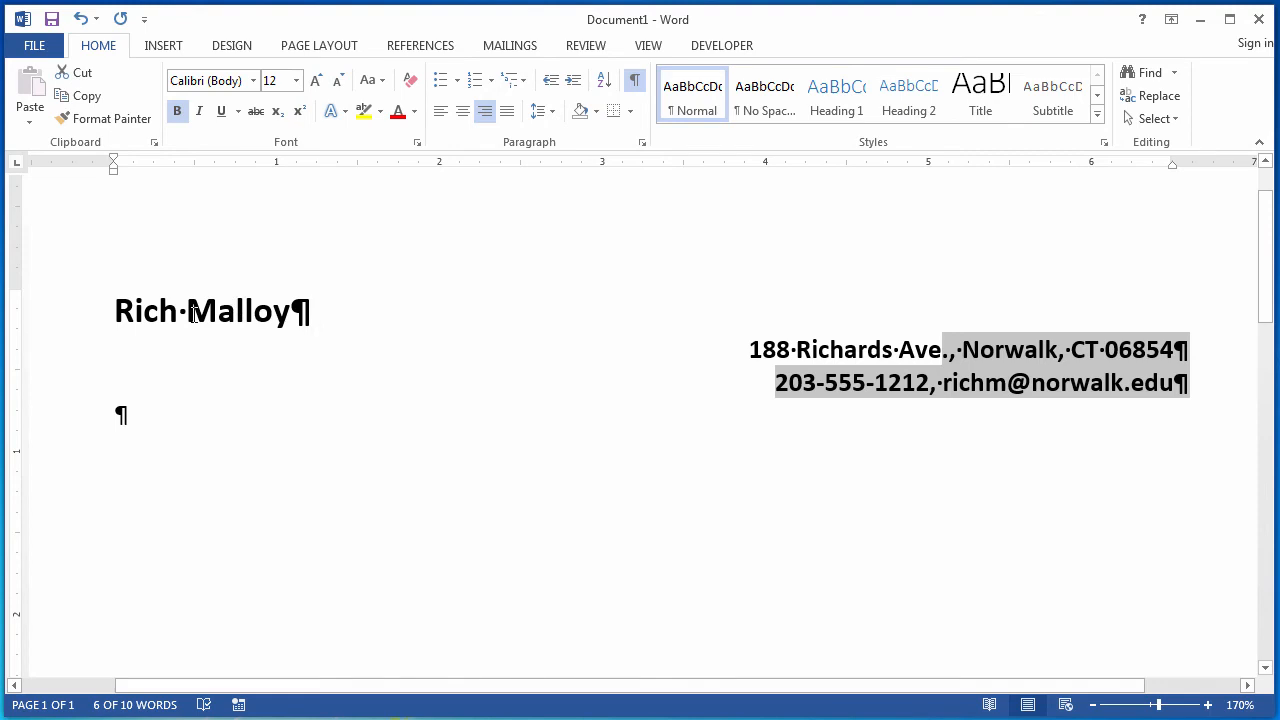
Add a custom 3 pt bottom border beneath the name line.
left_click(231, 316)
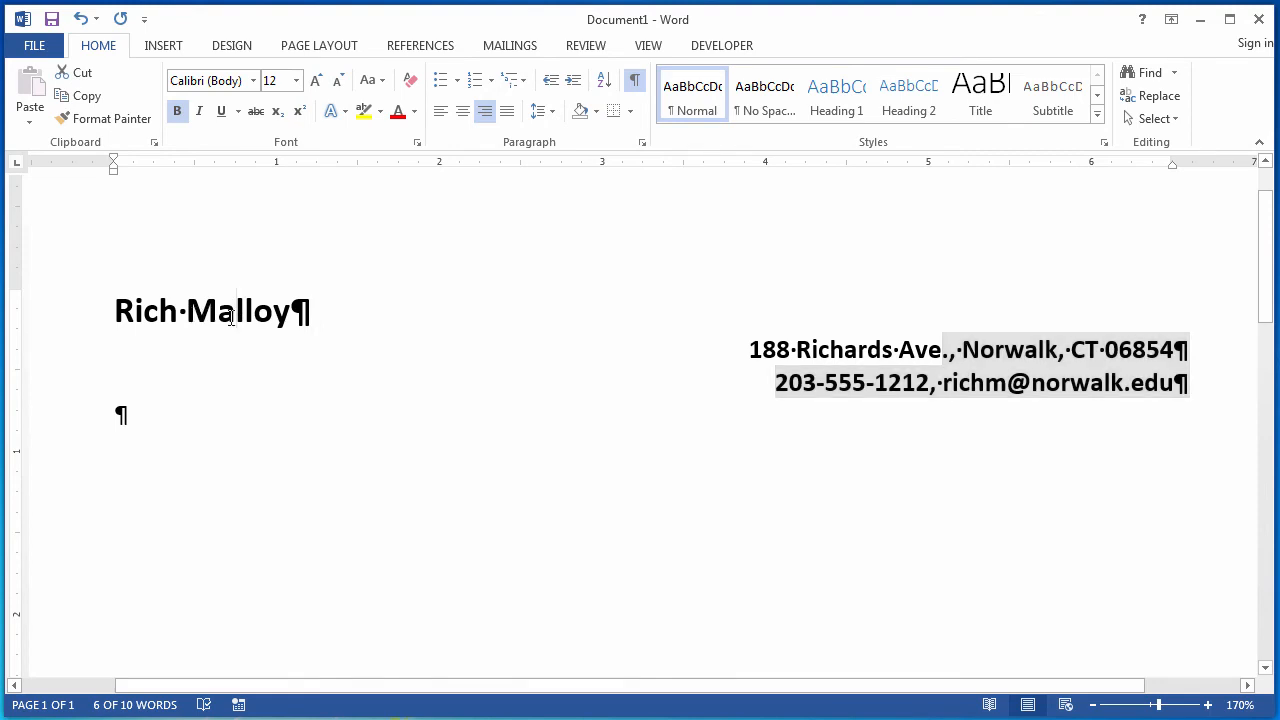
left_click(146, 312)
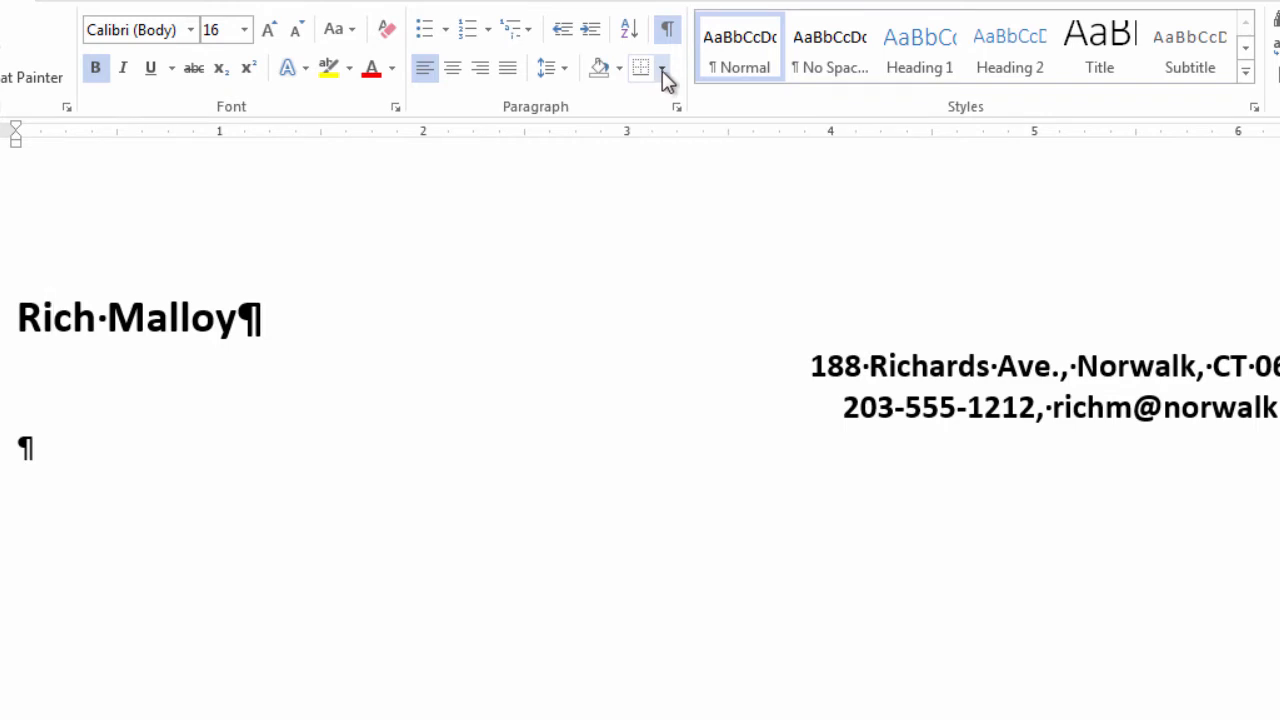
left_click(662, 68)
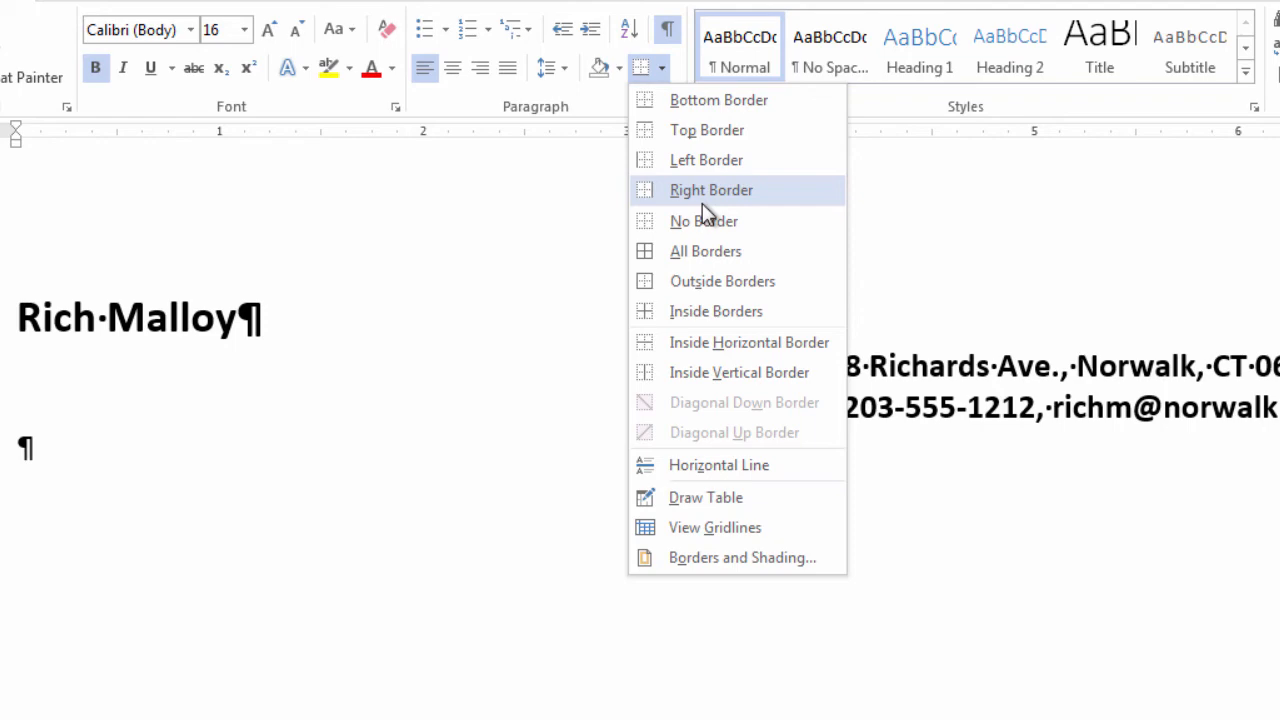
left_click(710, 558)
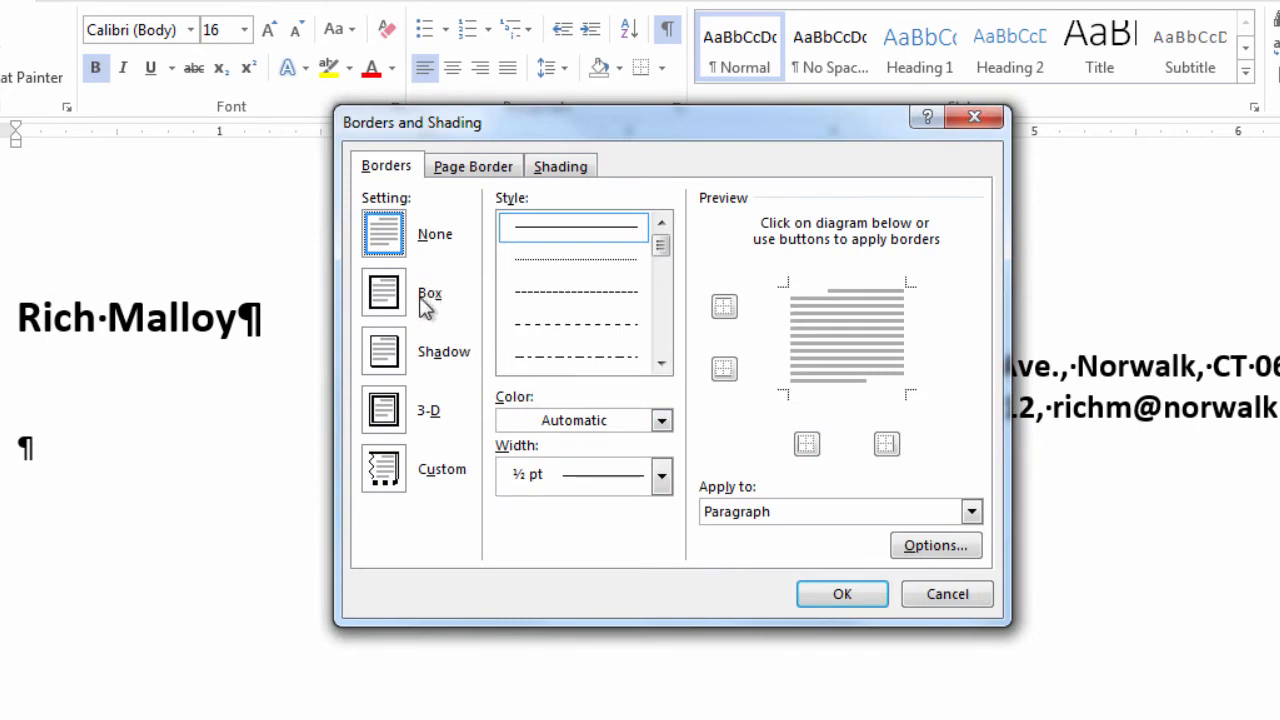
left_click(386, 470)
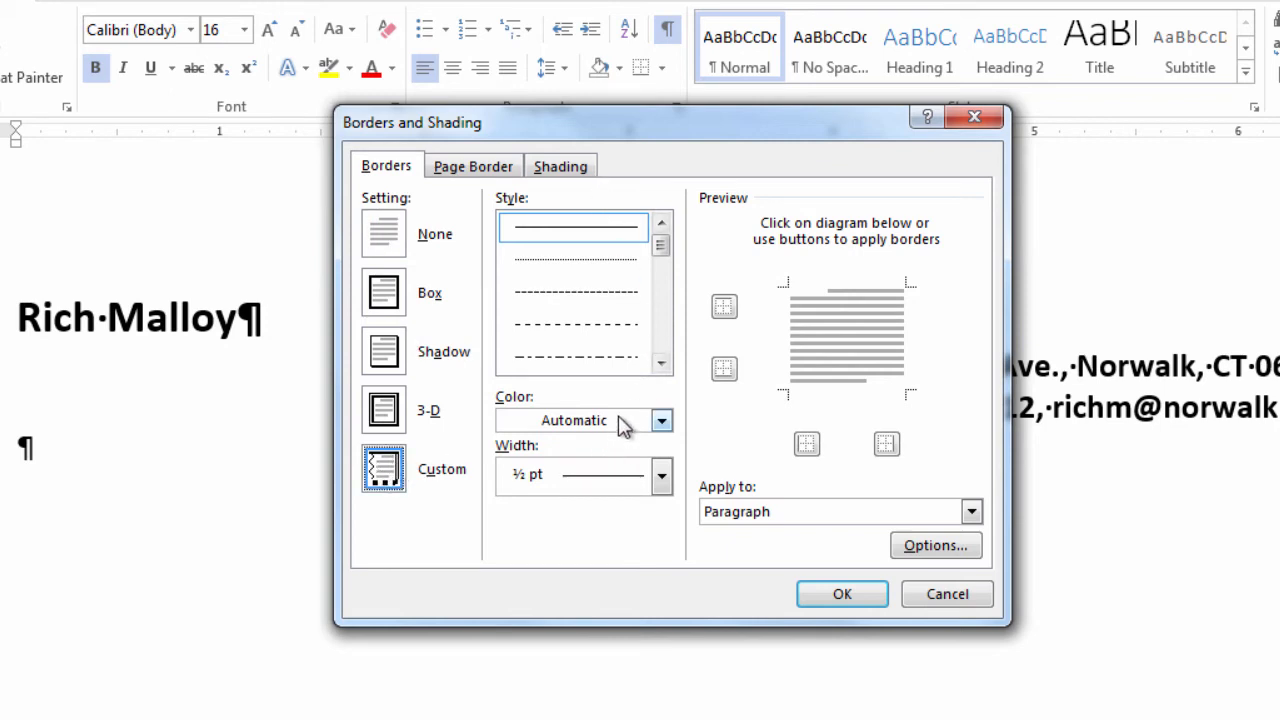
left_click(662, 481)
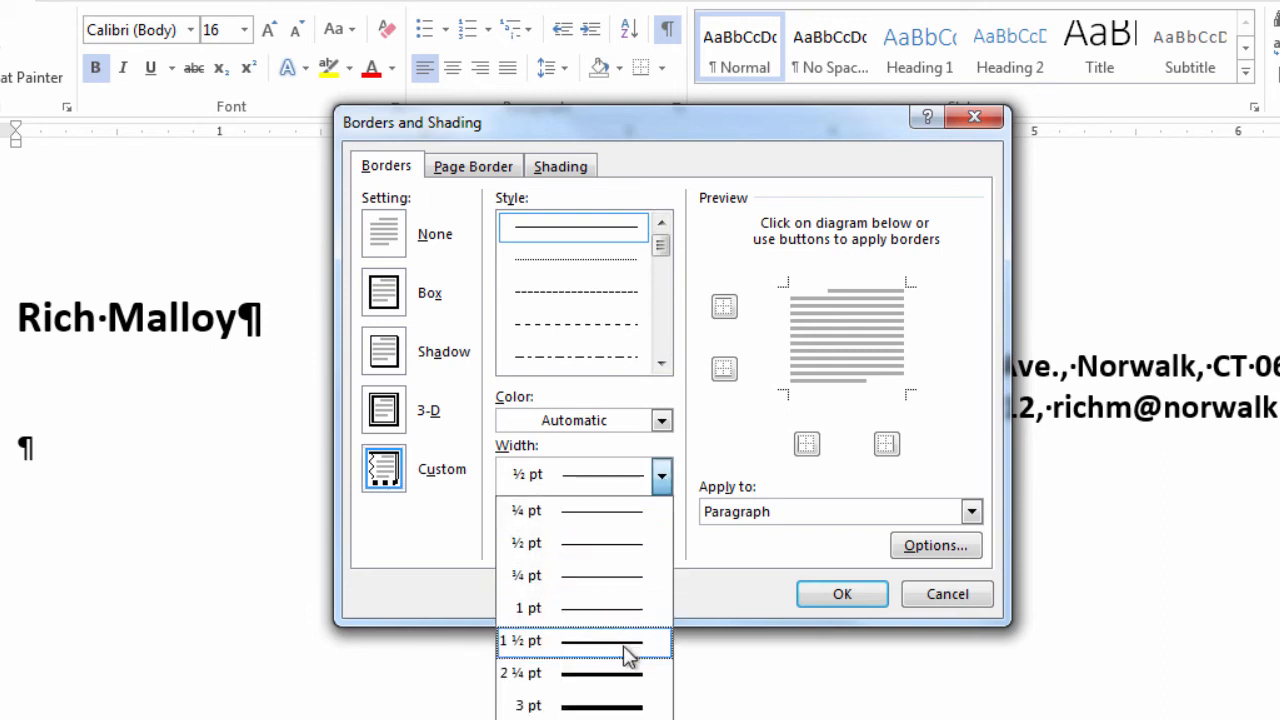
left_click(630, 707)
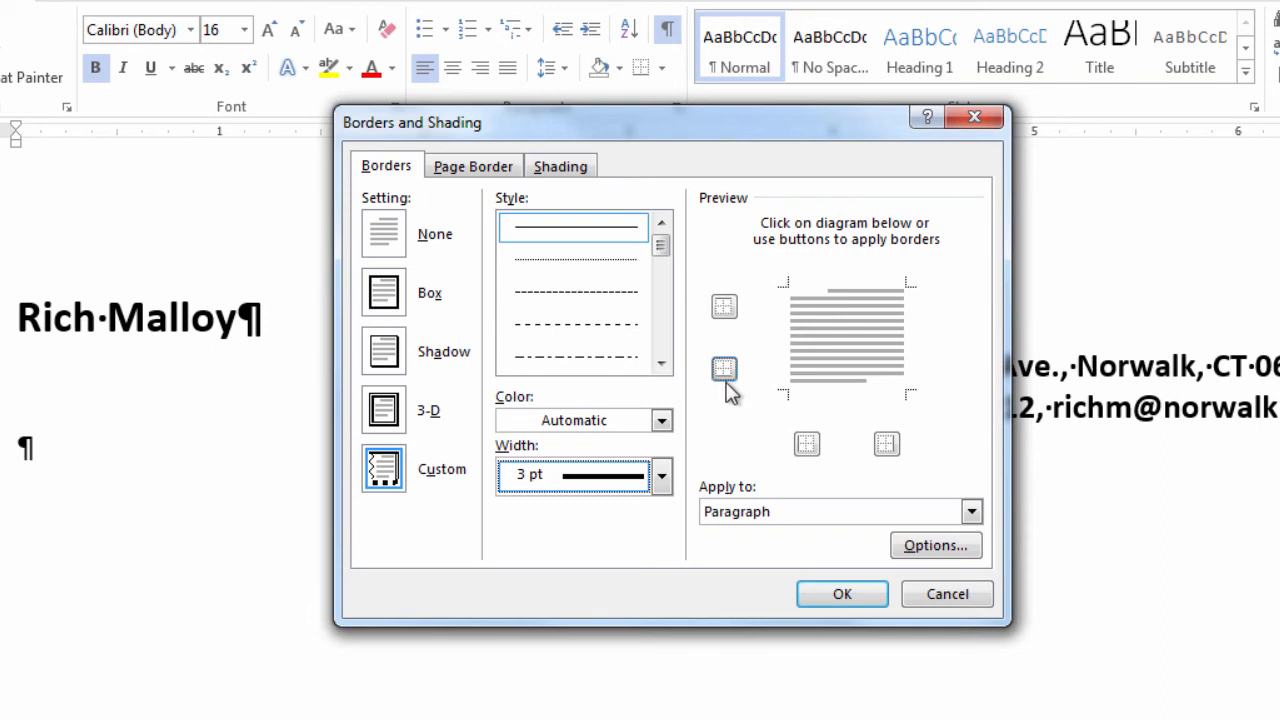
left_click(849, 397)
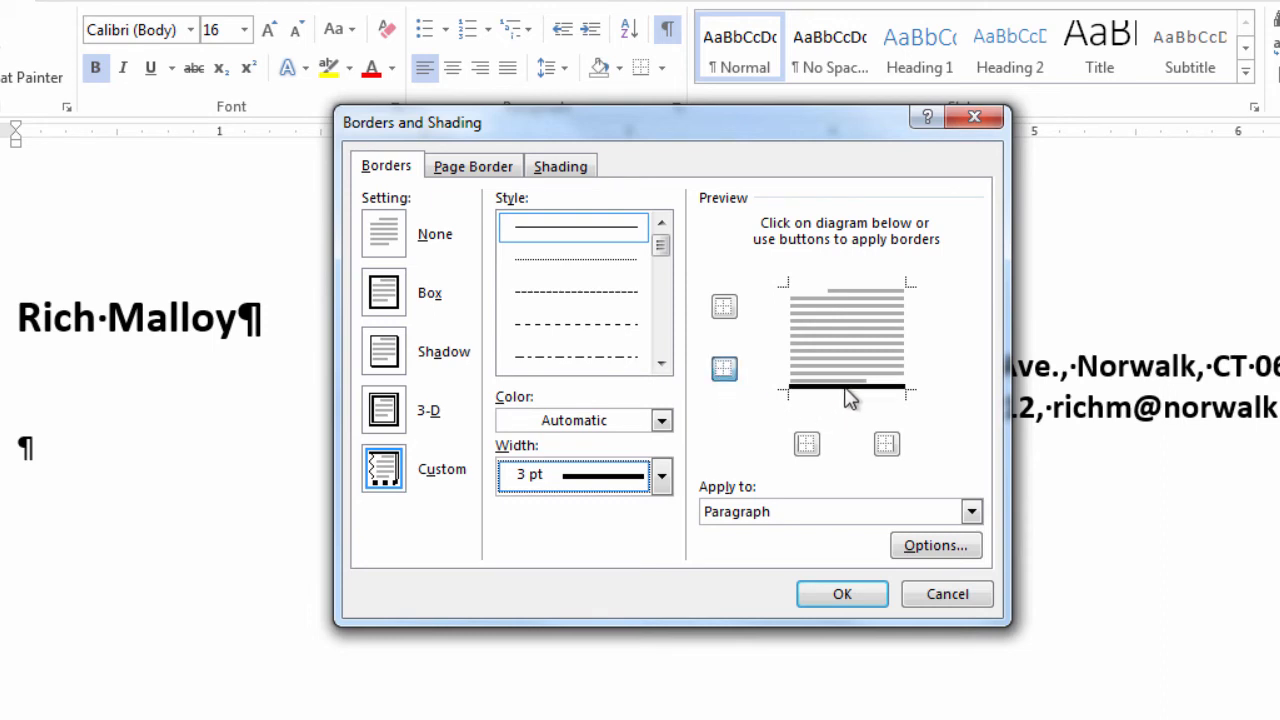
left_click(846, 595)
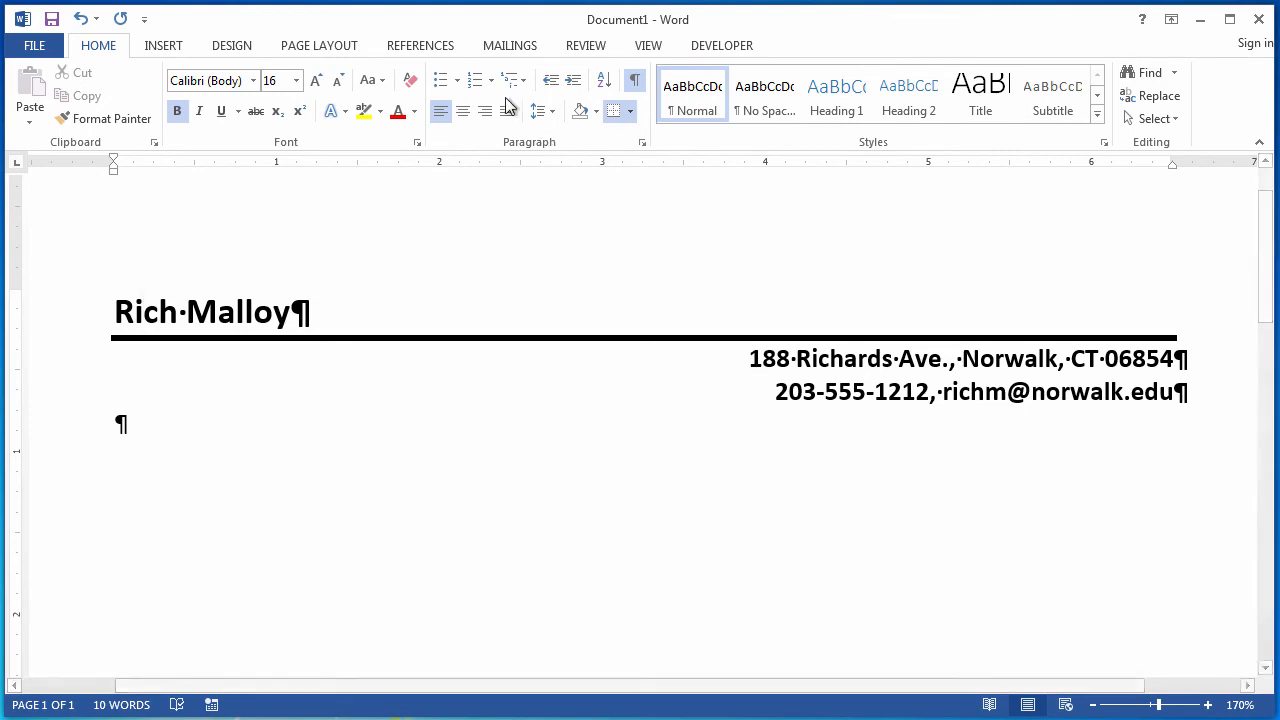
Save the document as a Word Template named with the person's first name followed by 's Letterhead Template.
left_click(35, 50)
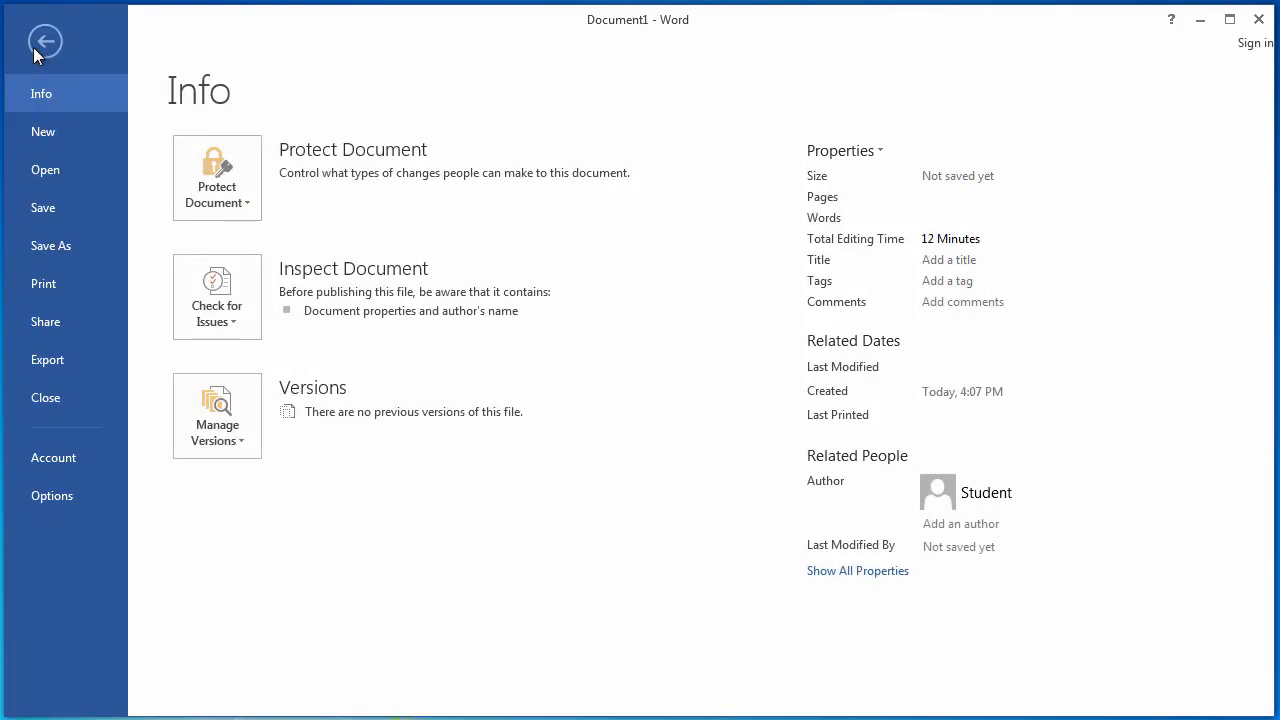
left_click(39, 244)
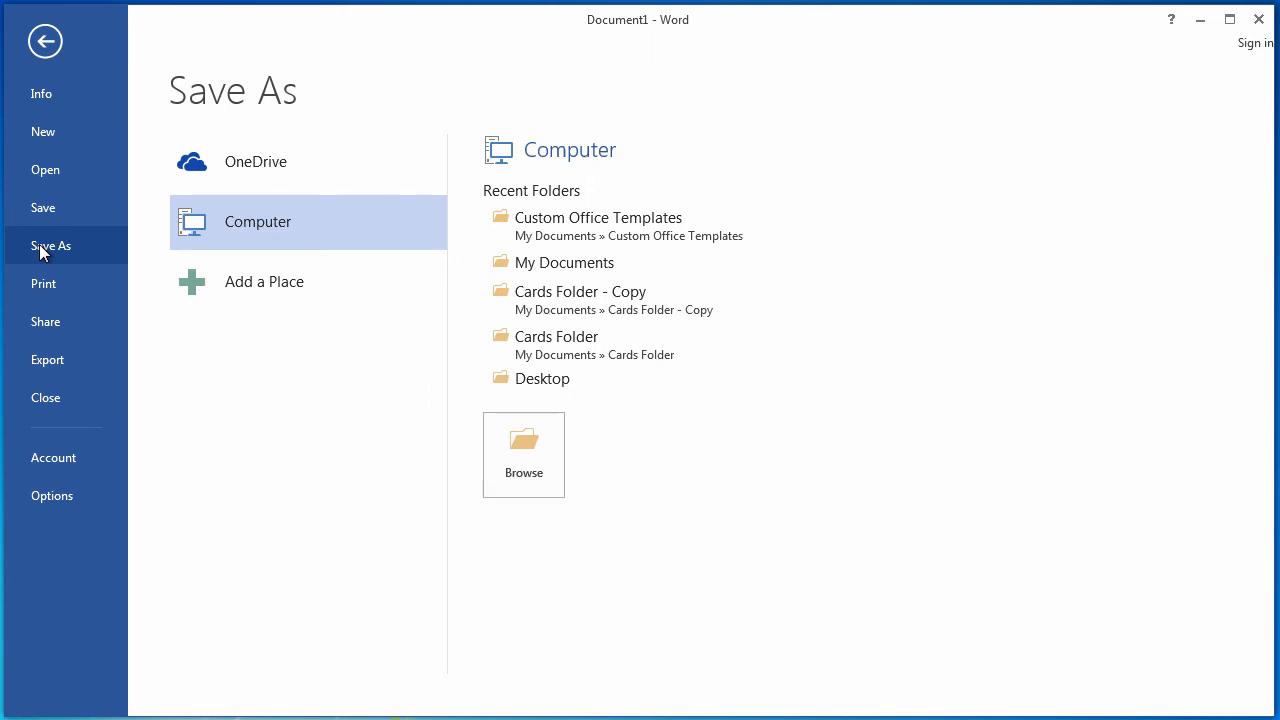
left_click(543, 443)
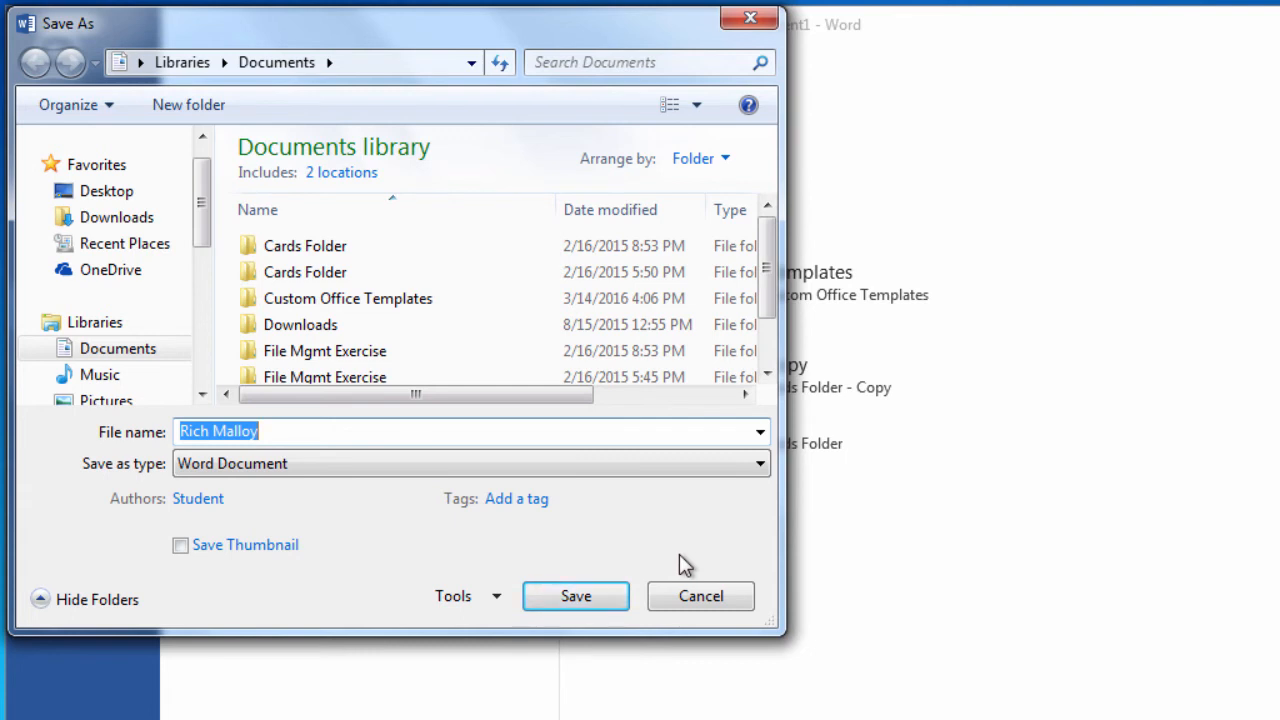
left_click(275, 473)
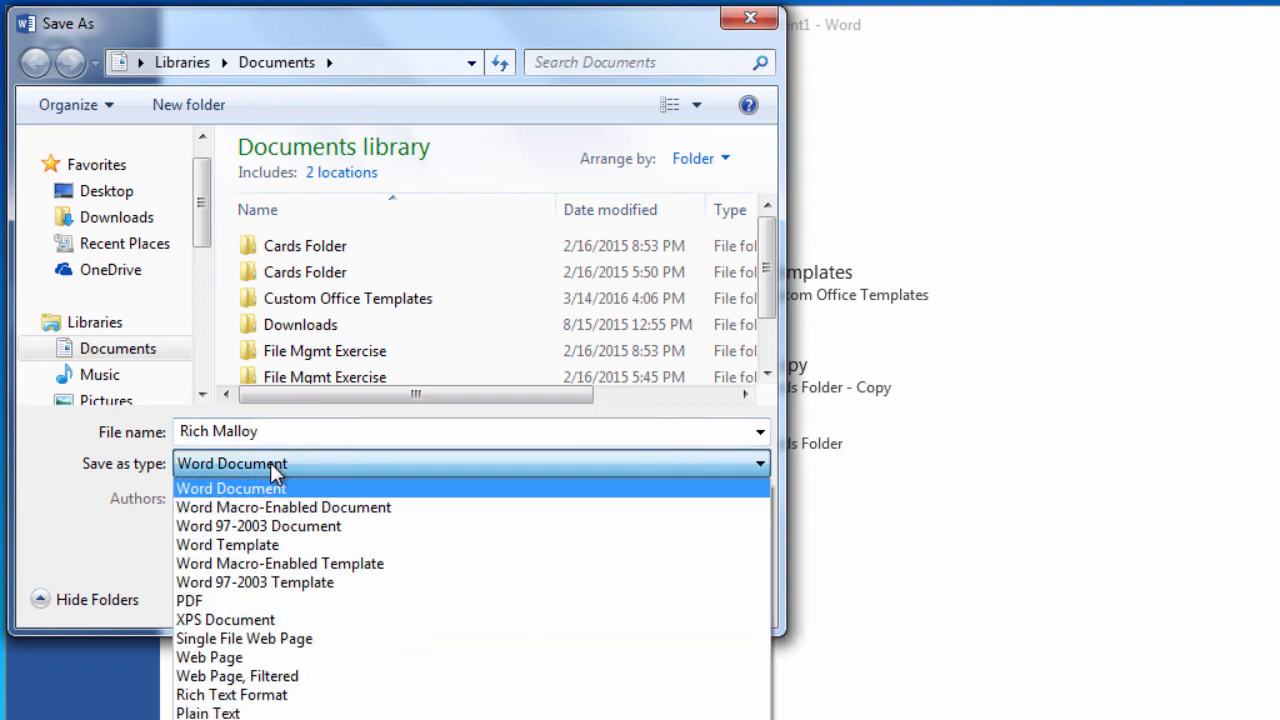
left_click(262, 548)
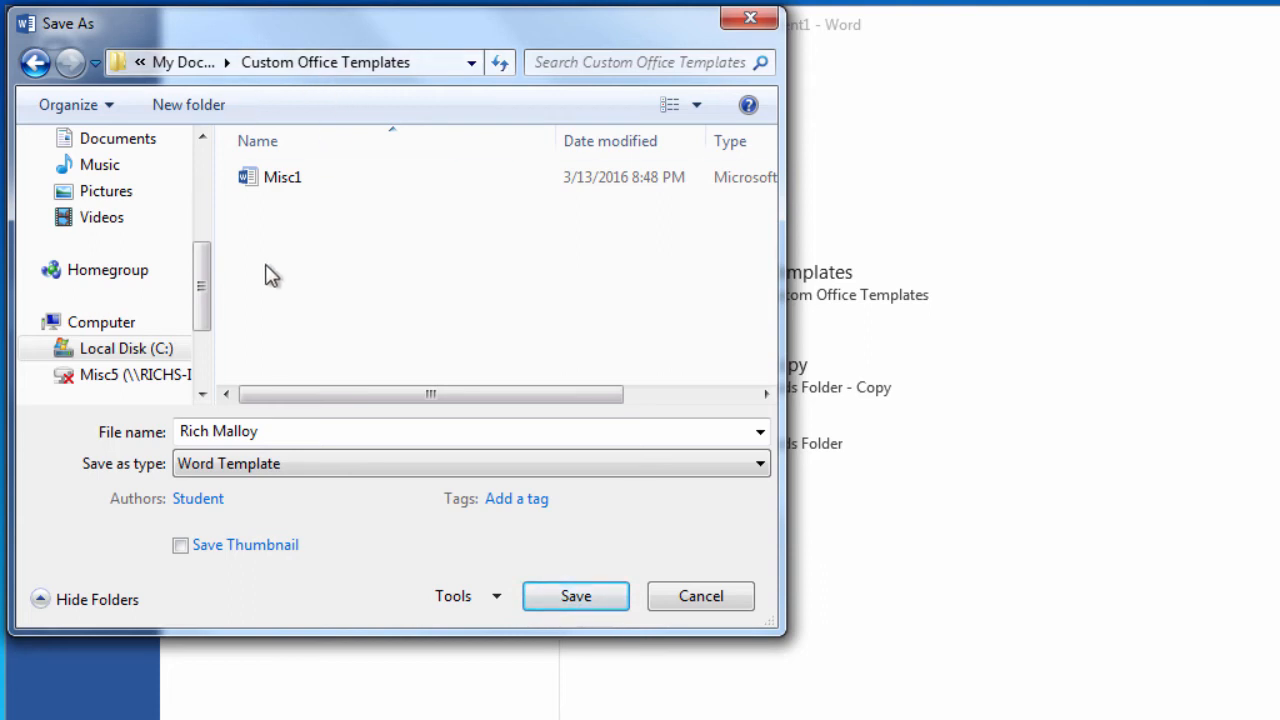
left_click(273, 435)
left_click_drag(270, 433, 211, 431)
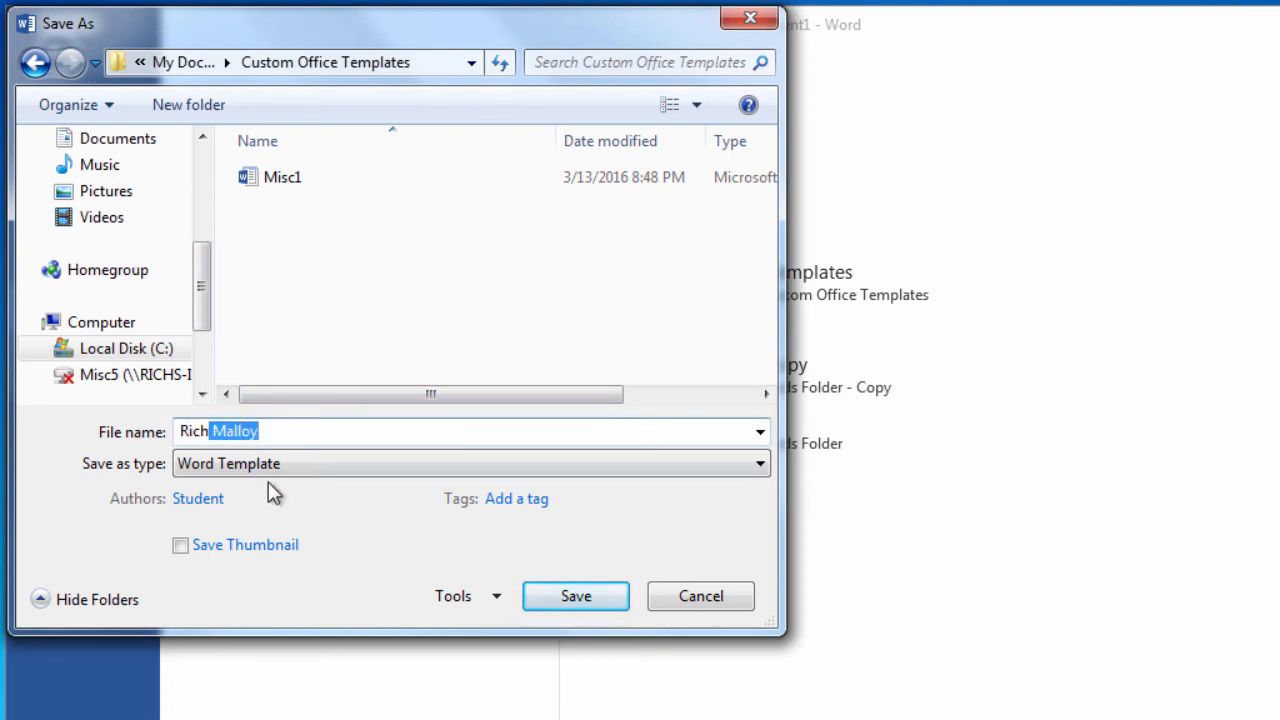
type("'s")
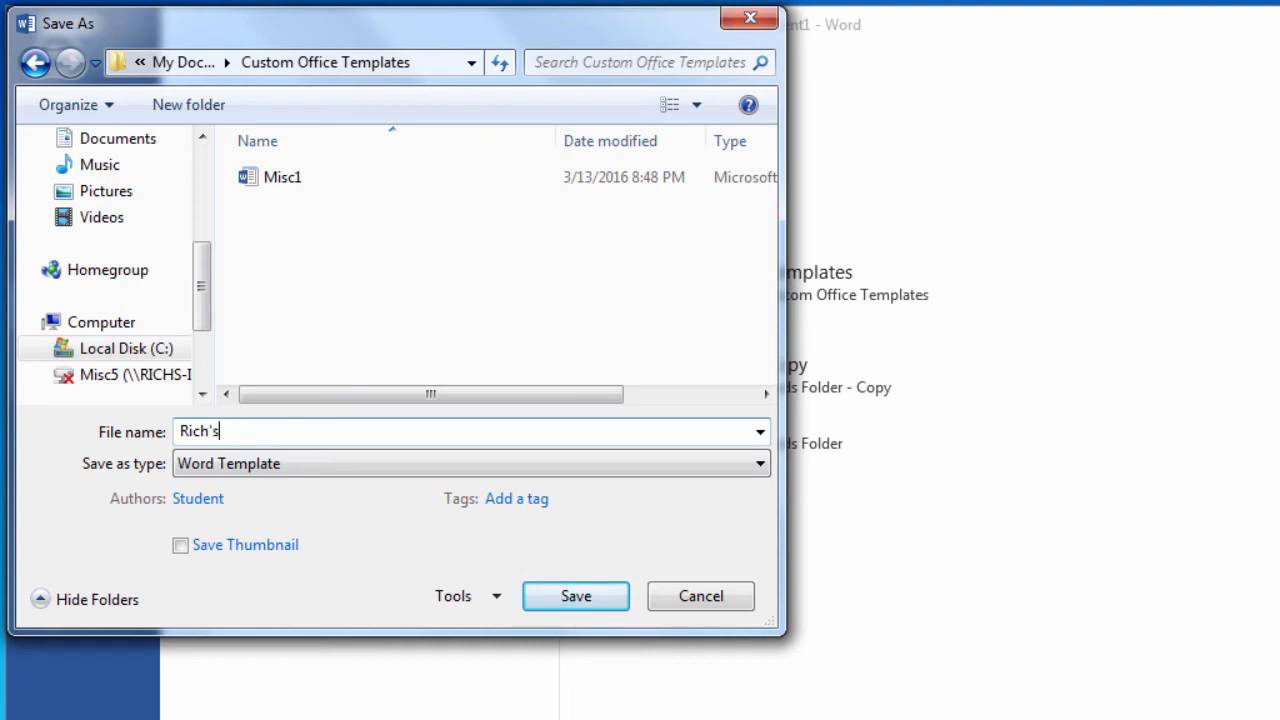
type(" Letterhead Templat")
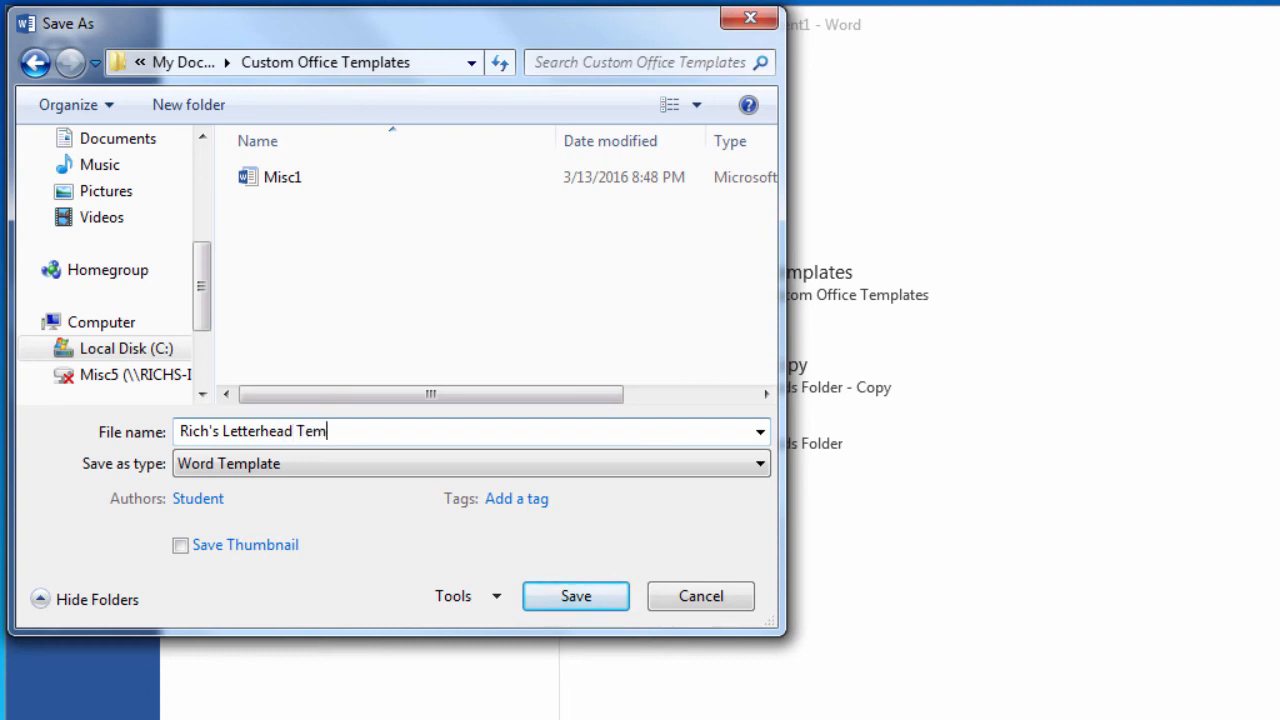
type("e")
left_click(583, 600)
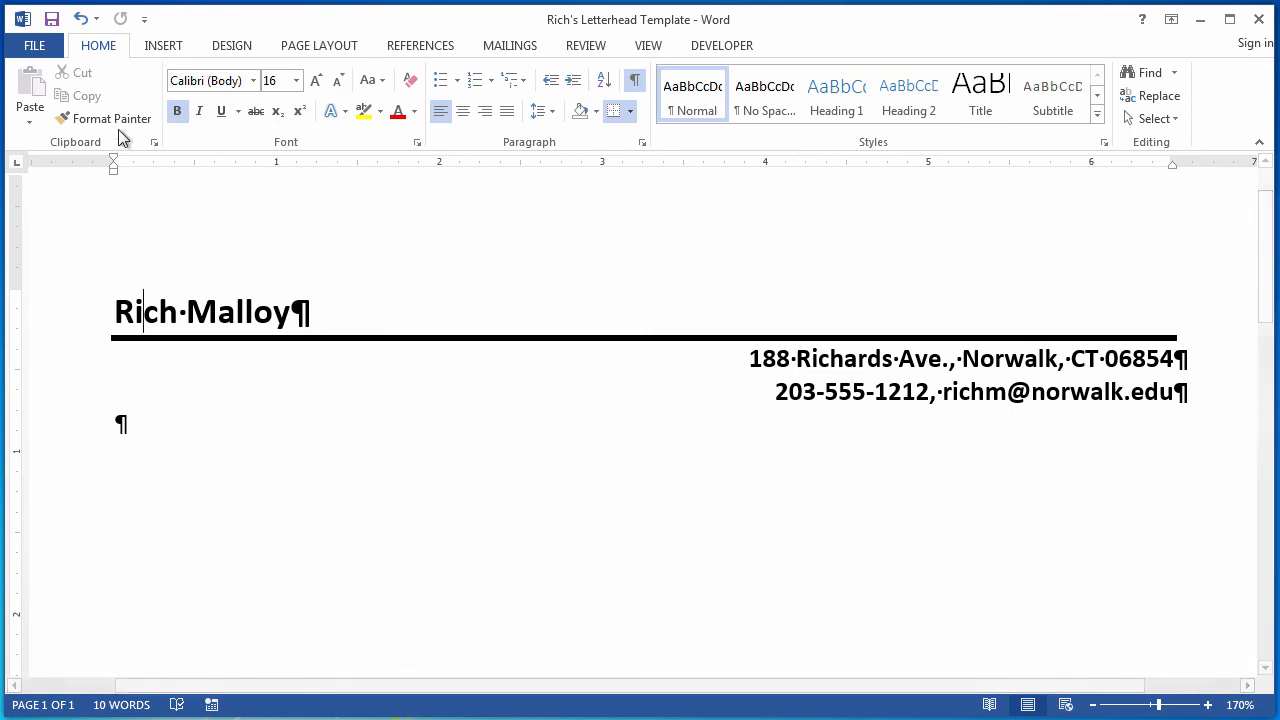
Close the template and create a new document from the saved letterhead template among the personal templates.
left_click(36, 46)
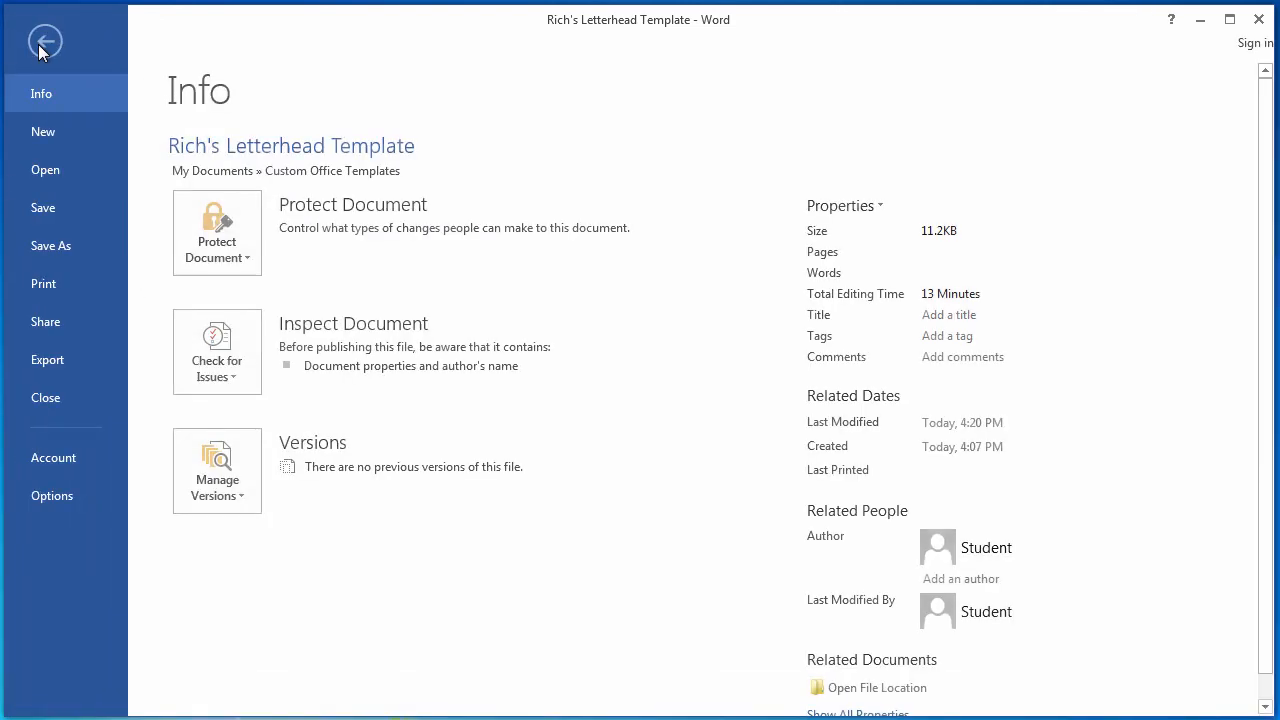
left_click(58, 403)
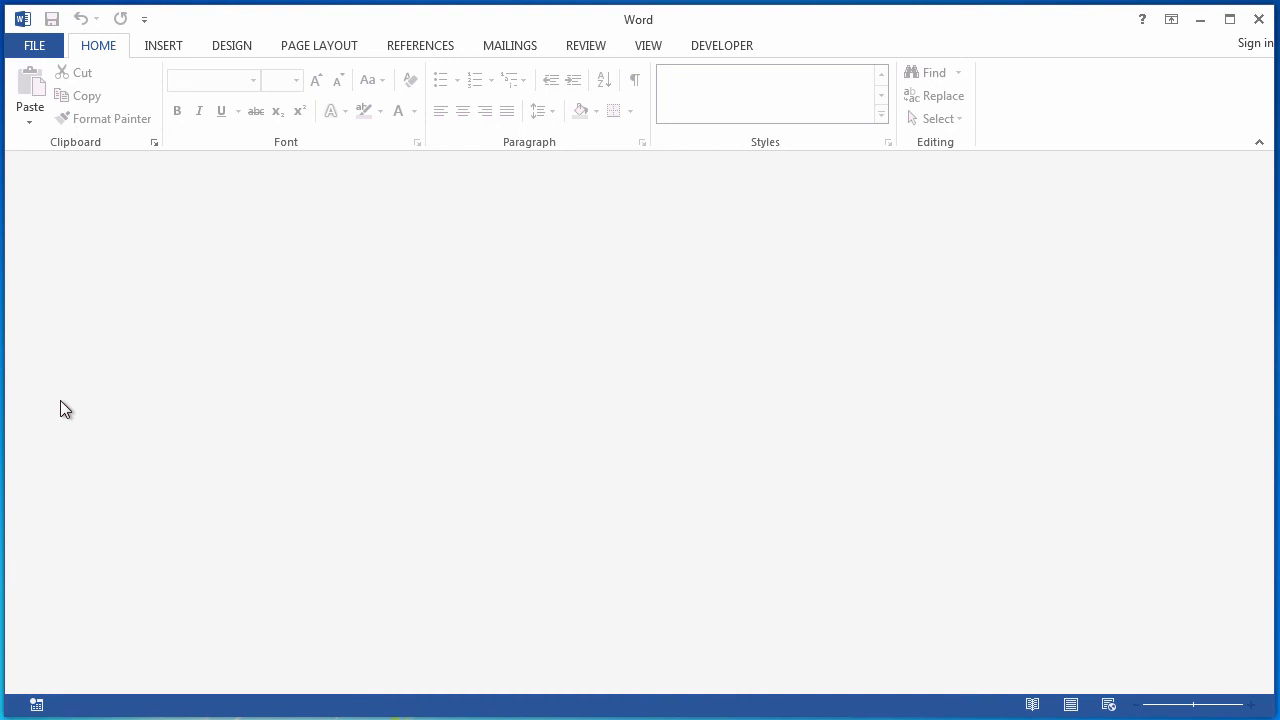
left_click(35, 45)
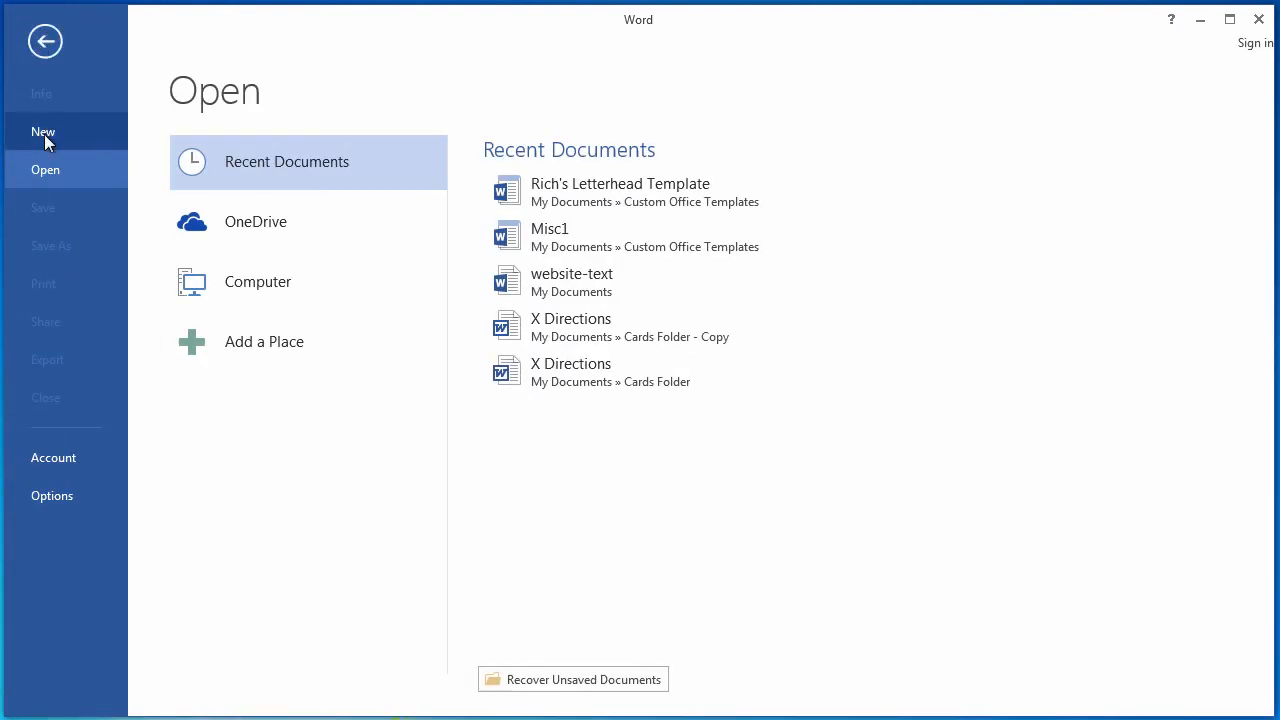
left_click(44, 134)
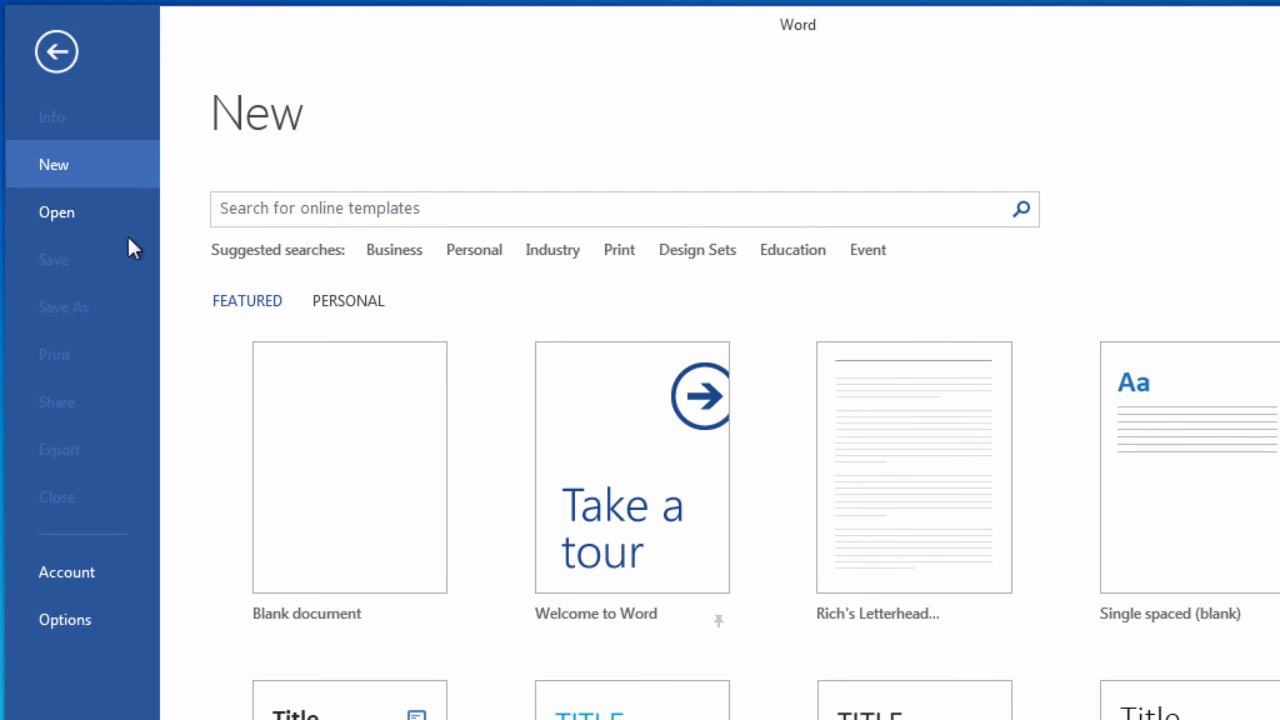
left_click(367, 304)
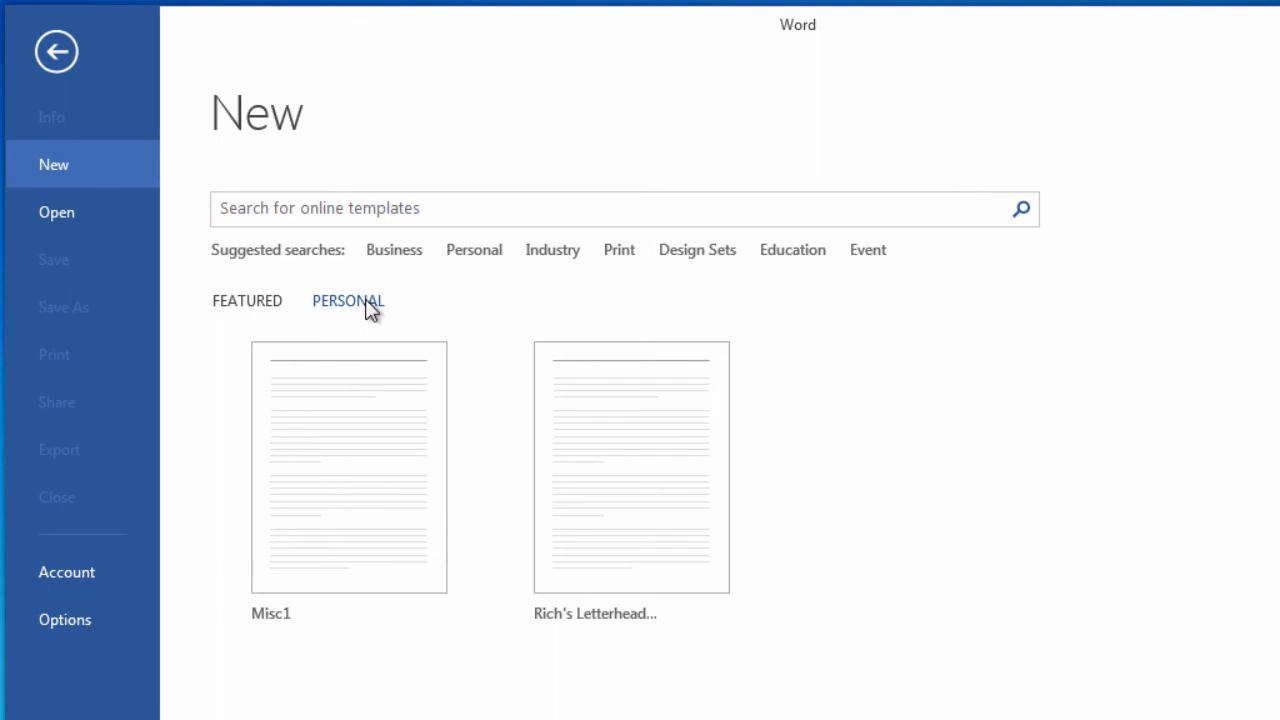
left_click(627, 486)
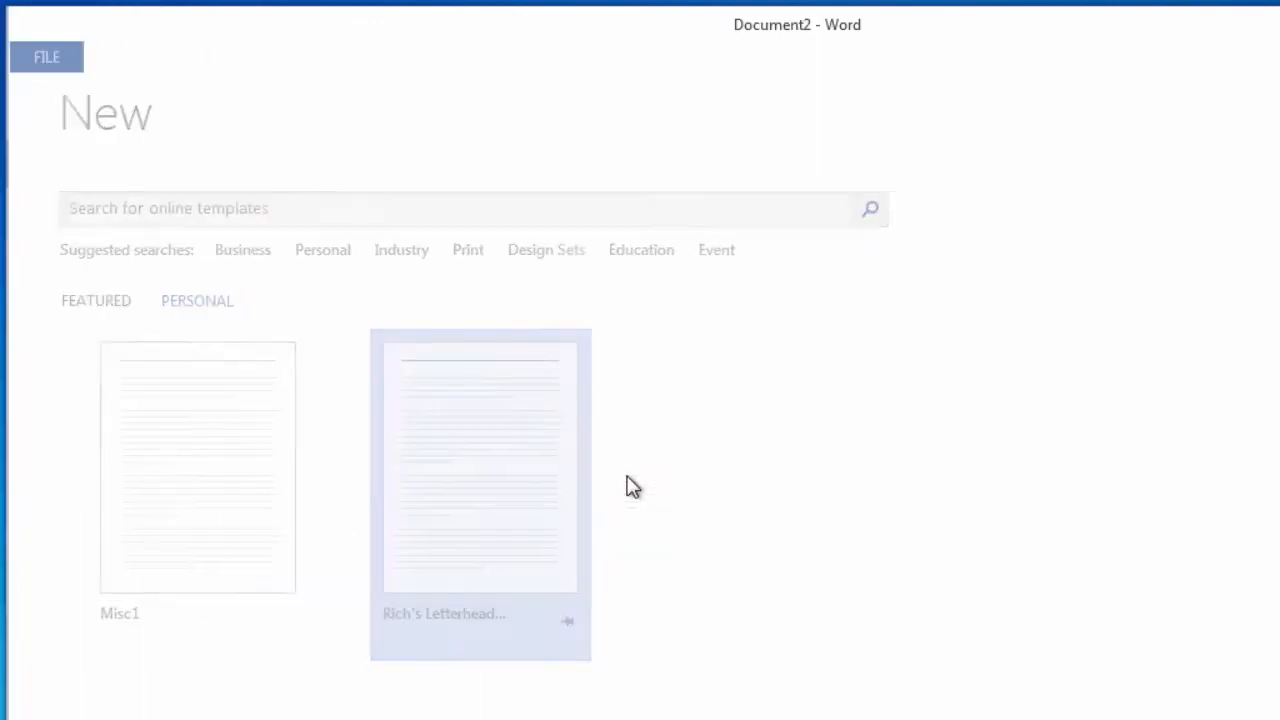